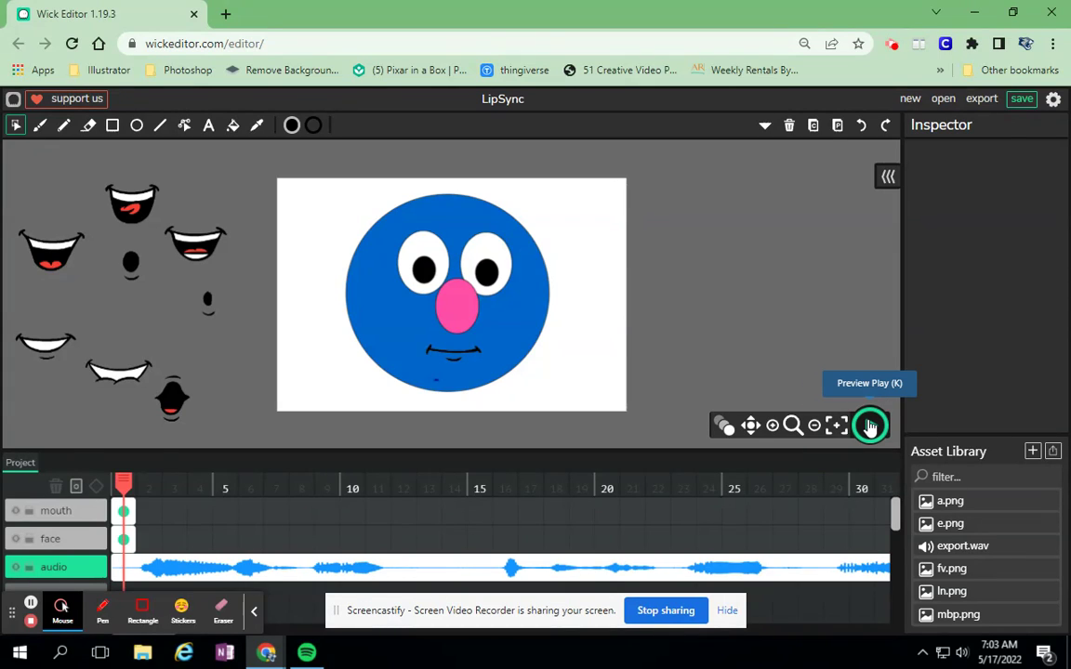
- Preview the animation to hear the audio track, and return the playhead to frame 1
left_click(870, 426)
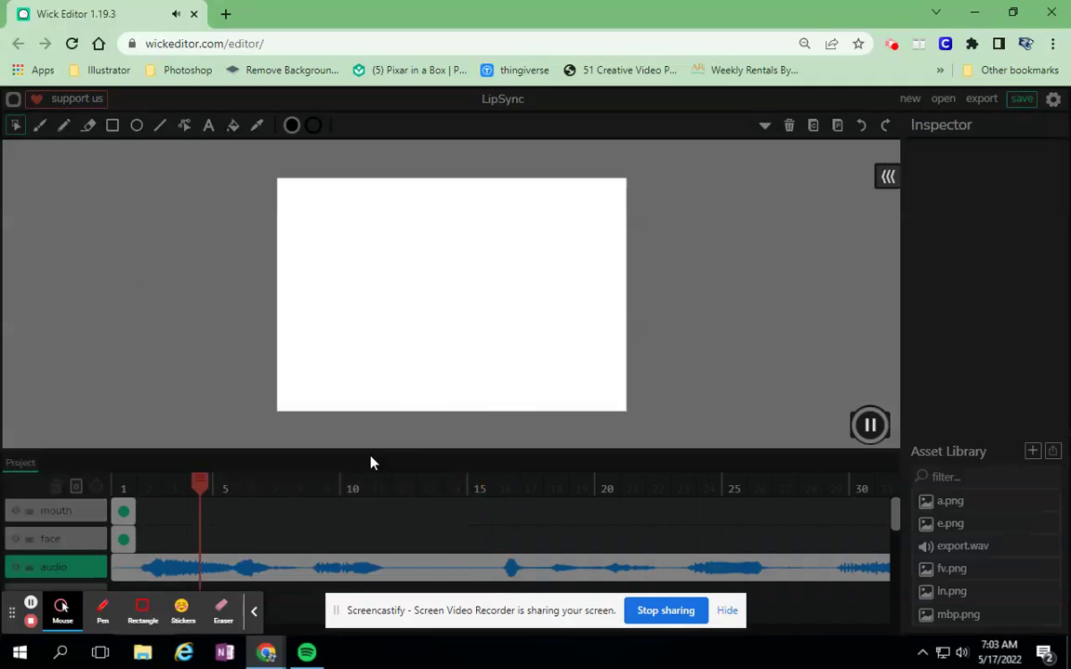
left_click(504, 425)
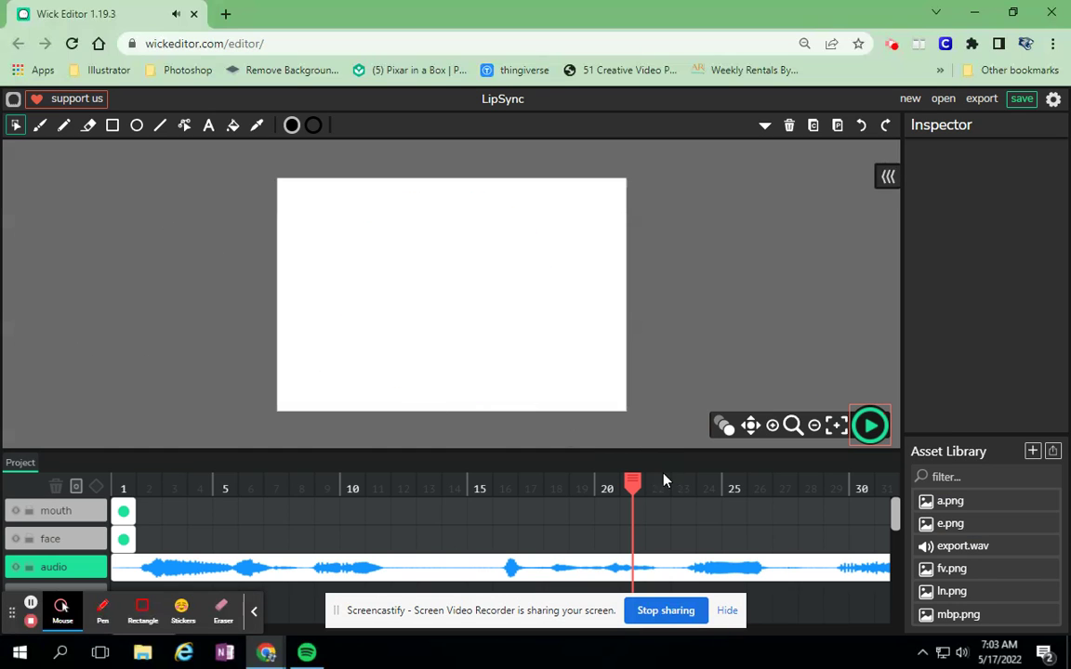
left_click_drag(632, 483, 123, 507)
left_click(140, 566)
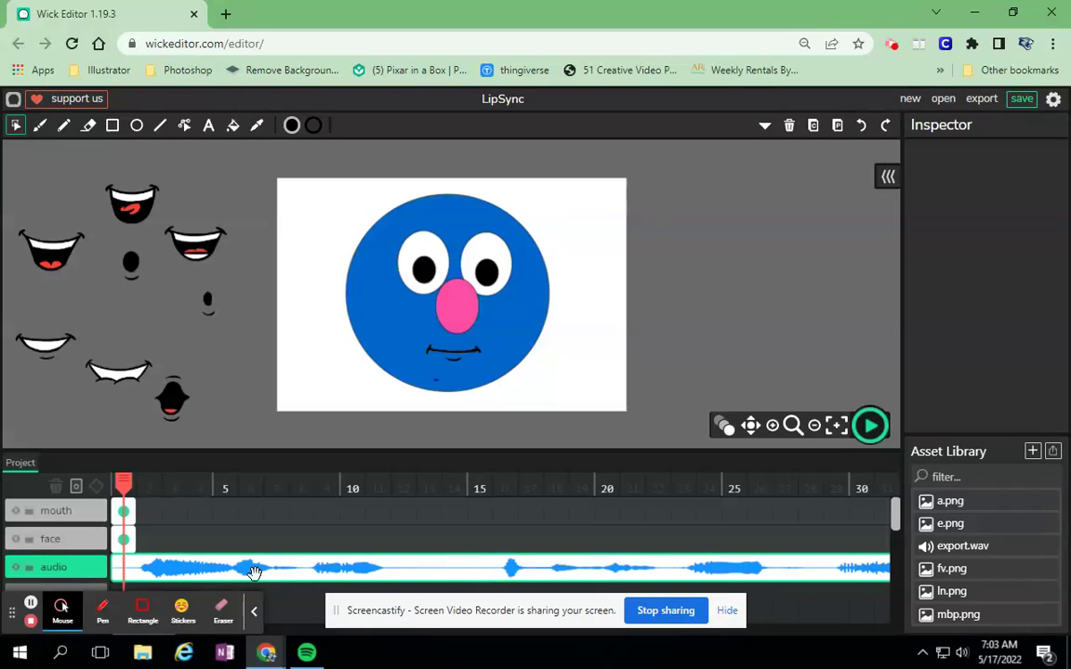
- Extend the face layer's frame to a length of 42 so it ends with the audio, and return the playhead to frame 1
left_click(130, 540)
left_click_drag(133, 540, 807, 550)
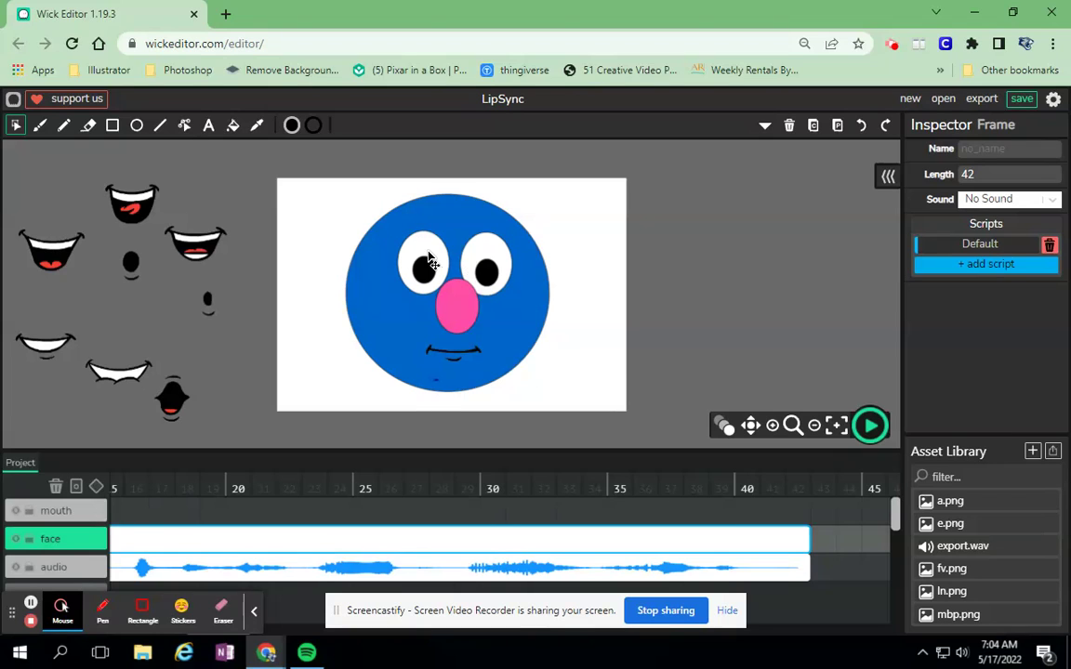
left_click(158, 478)
left_click_drag(158, 479, 4, 482)
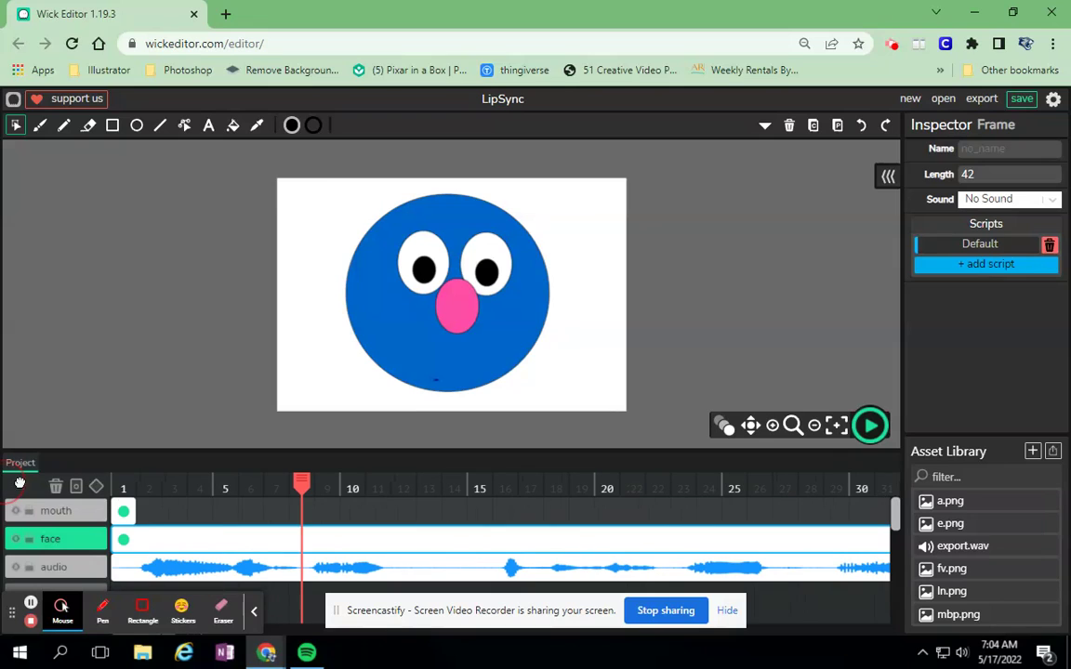
left_click_drag(298, 482, 124, 484)
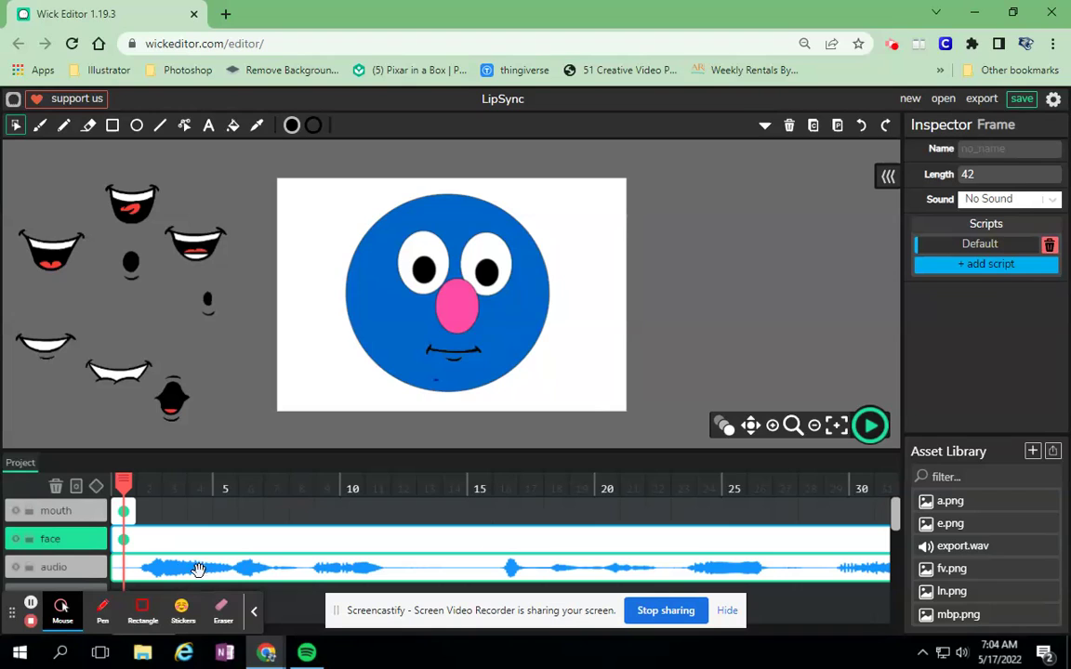
- Preview the animation with the extended face layer, and rewind the playhead to frame 1
left_click(869, 426)
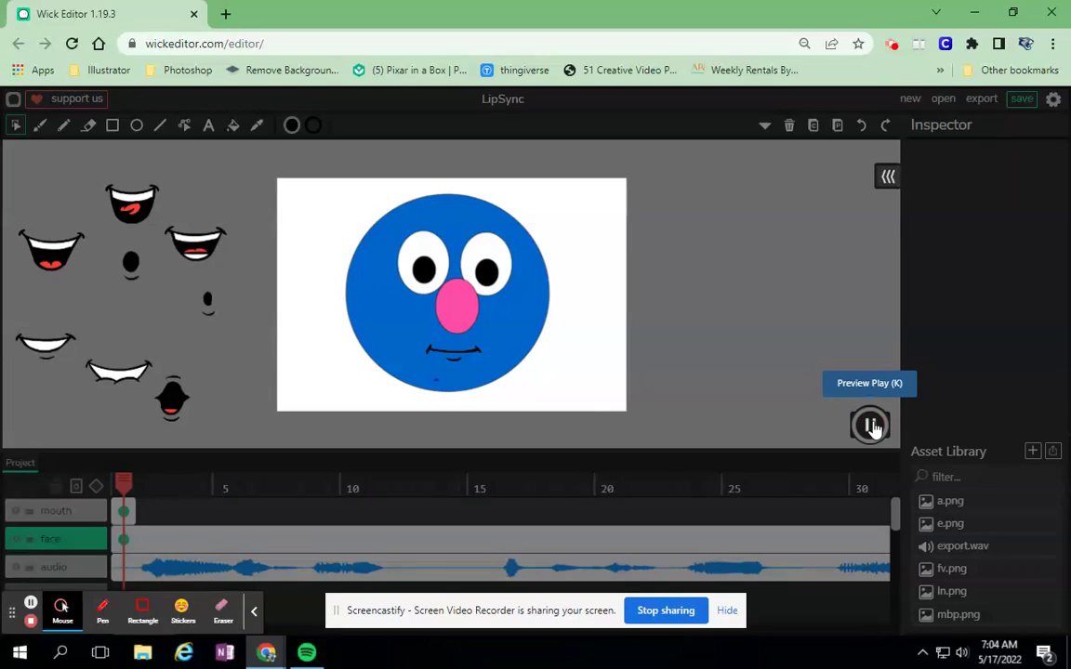
left_click(870, 426)
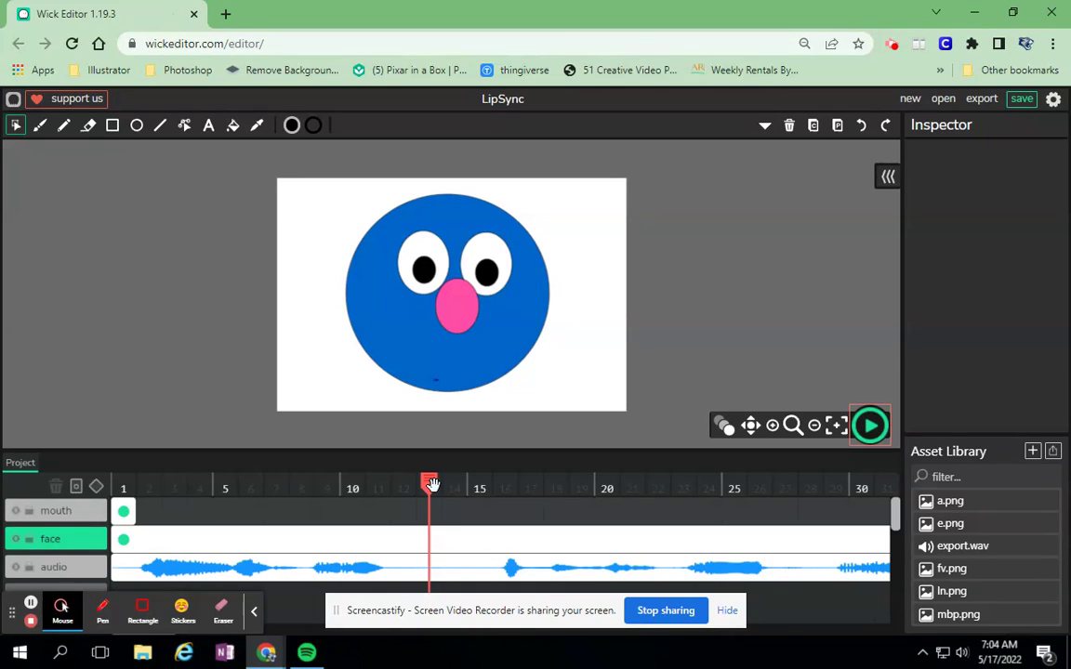
left_click_drag(430, 484, 125, 483)
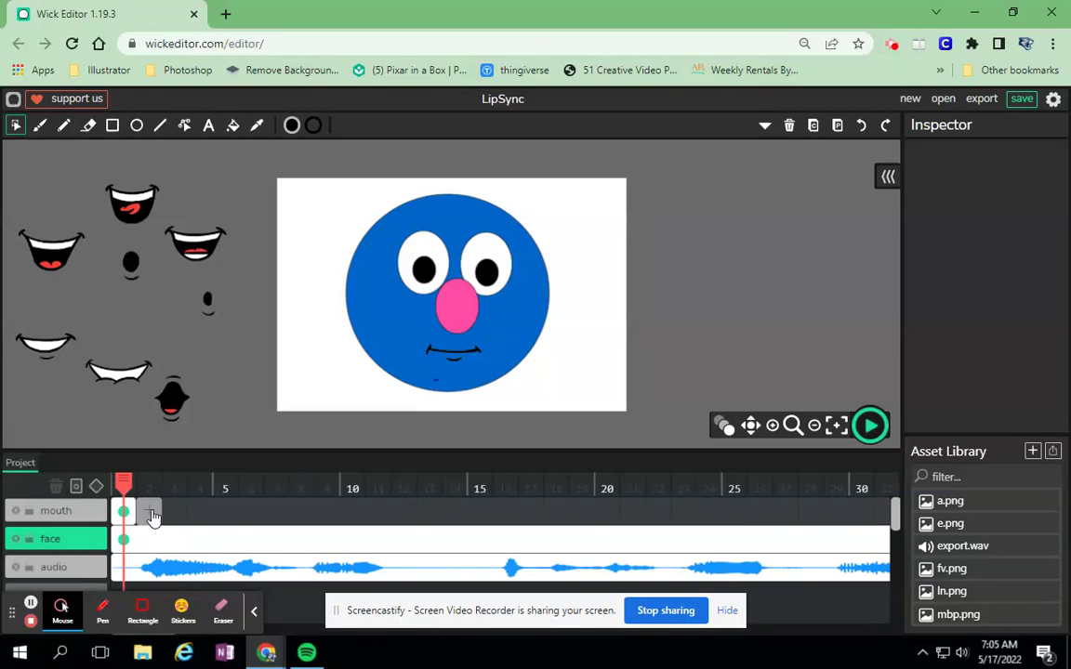
- Add frame 2 to the mouth layer and paste a copy of the open mouth with teeth and tongue onto the face there
left_click(151, 513)
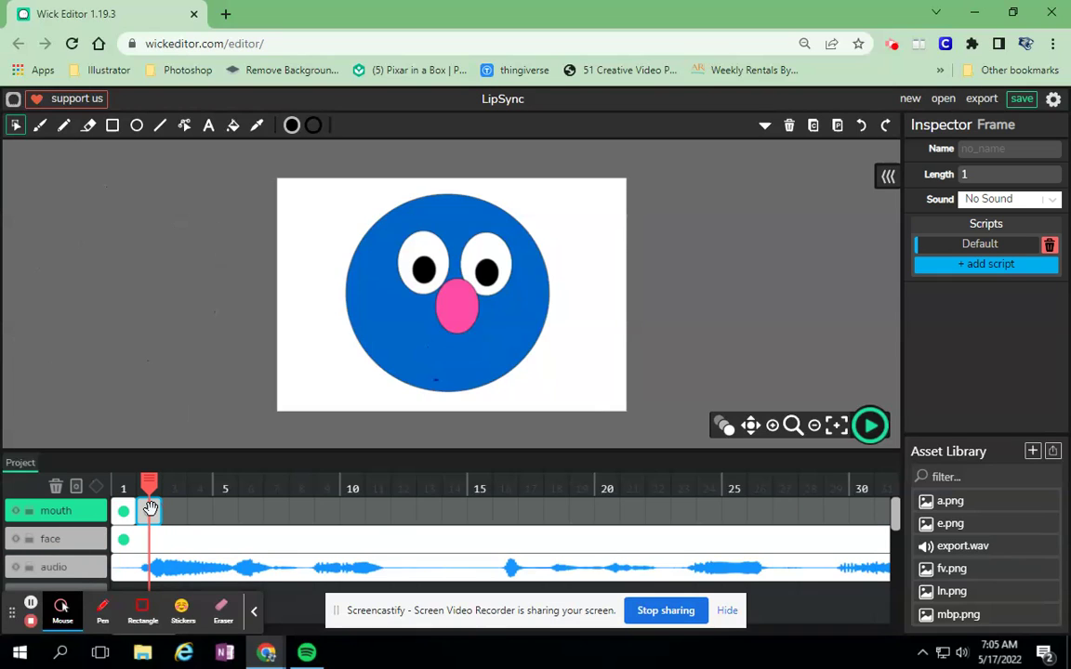
left_click(124, 511)
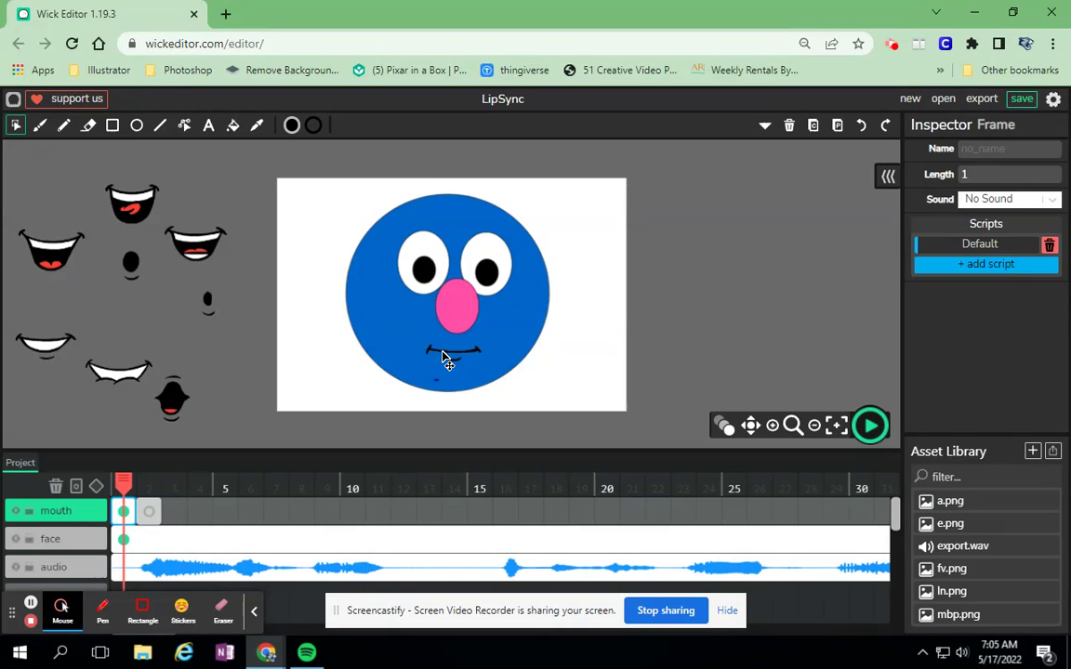
left_click(197, 249)
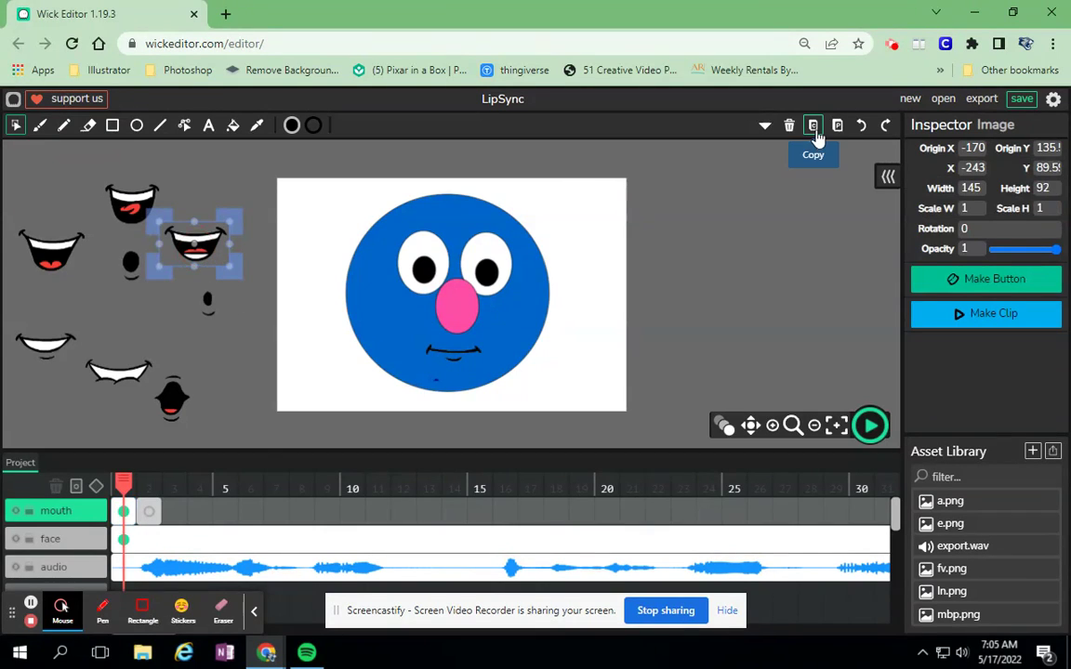
left_click(148, 511)
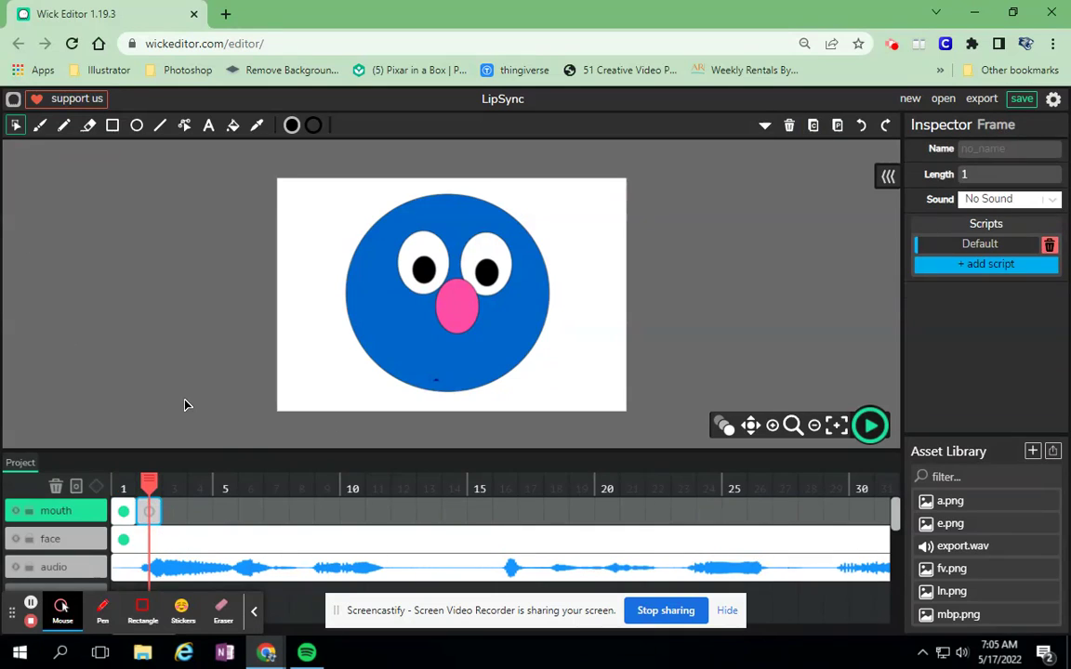
left_click(836, 125)
left_click_drag(197, 246, 447, 359)
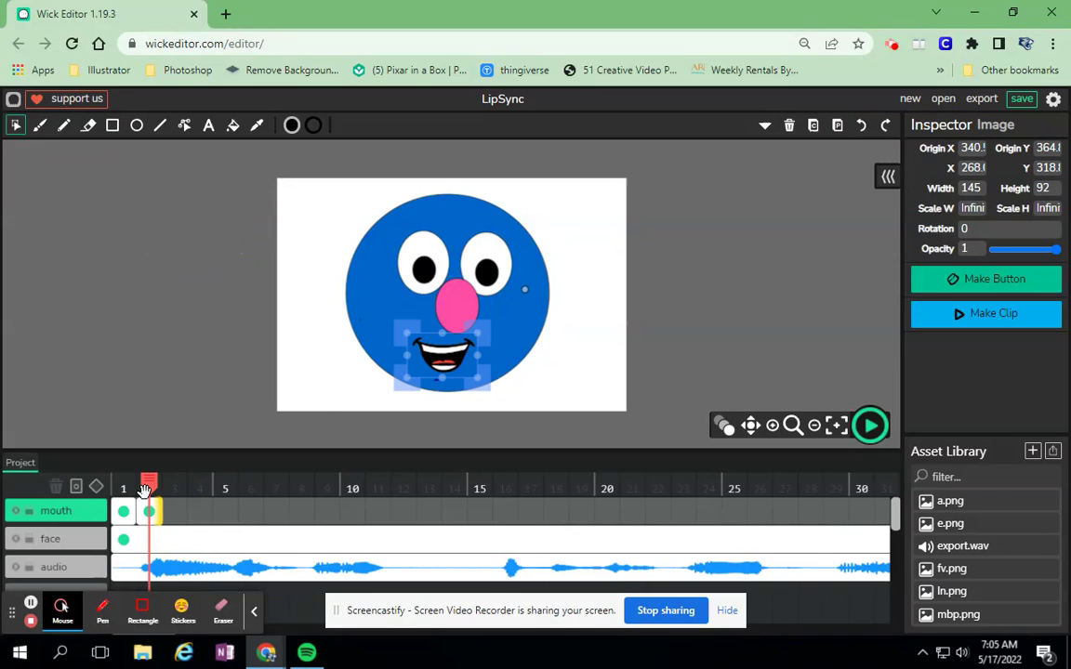
- Compare frames 1 and 2 and shift the open mouth on frame 2 slightly right to centre it under the nose
left_click(136, 486)
mouse_move(136, 486)
left_mouse_down()
mouse_move(124, 486)
mouse_move(148, 487)
left_mouse_up()
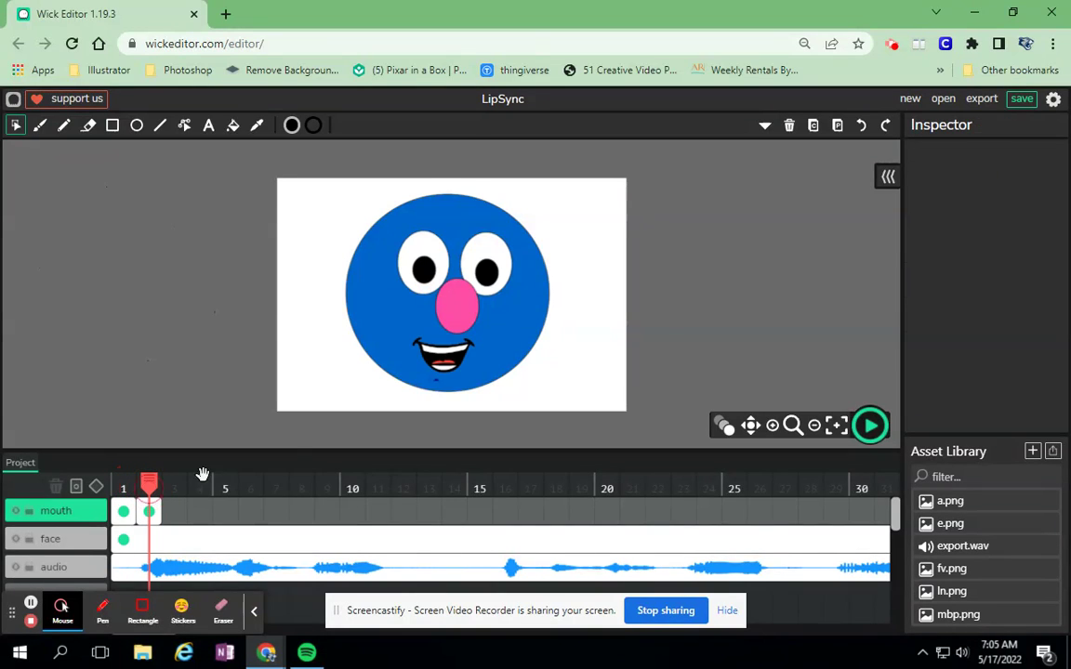
left_click(446, 361)
left_click_drag(446, 362, 458, 363)
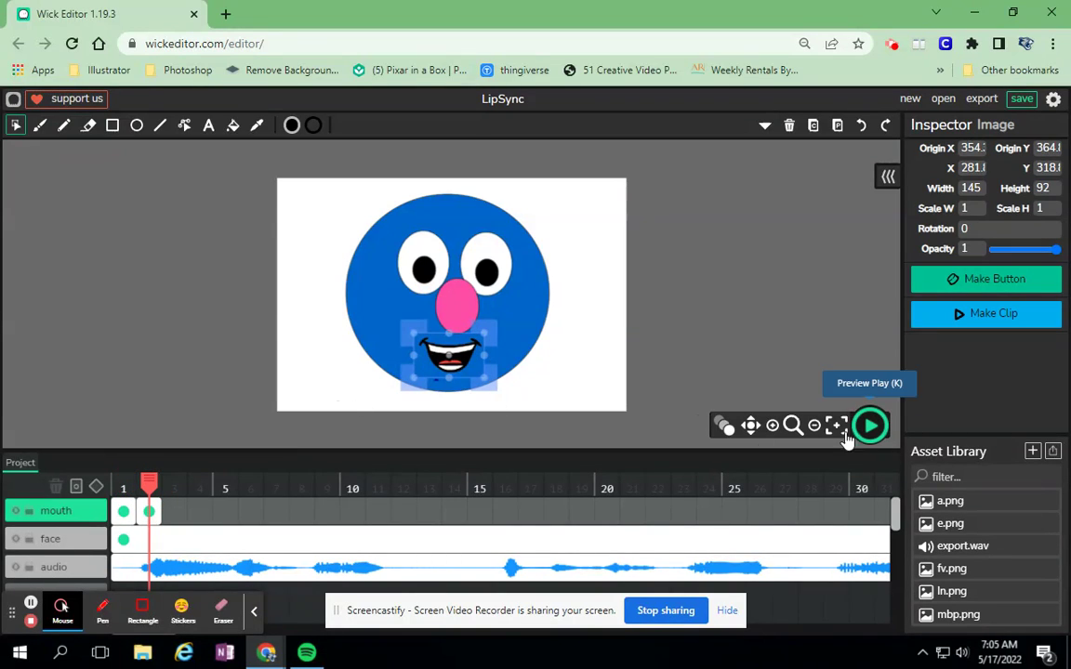
- Turn on onion skinning and nudge the open mouth on frame 2 down 10 pixels to line up with the closed mouth
left_click(723, 430)
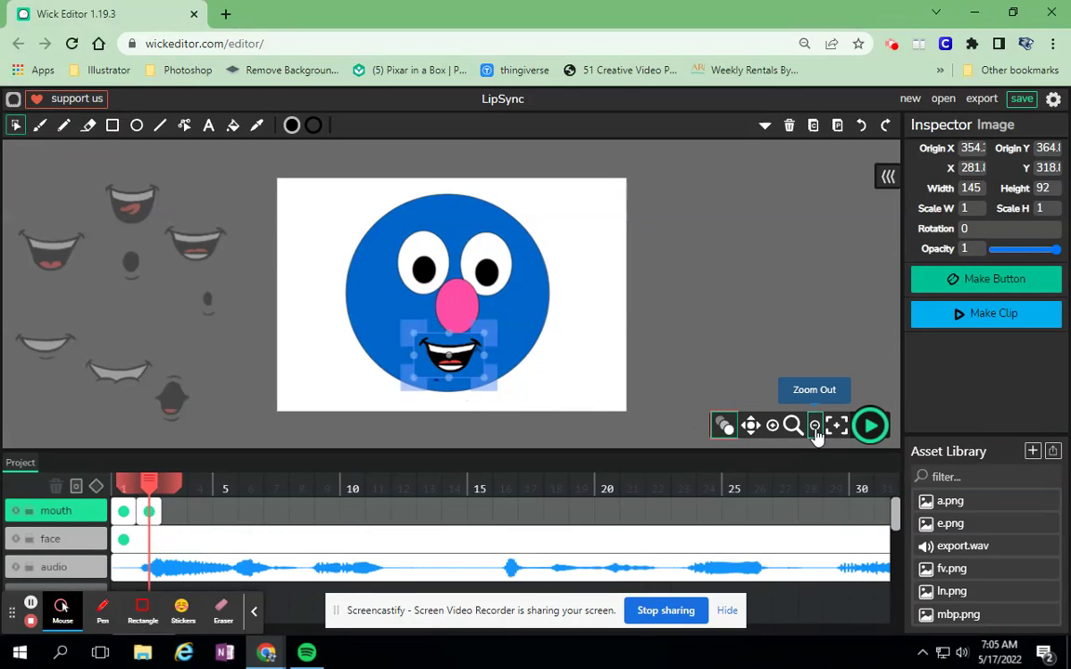
key("Down")
key("Down")
key("Down")
key("Down")
key("Down")
key("Down")
key("Down")
key("Down")
key("Down")
key("Down")
key("Down")
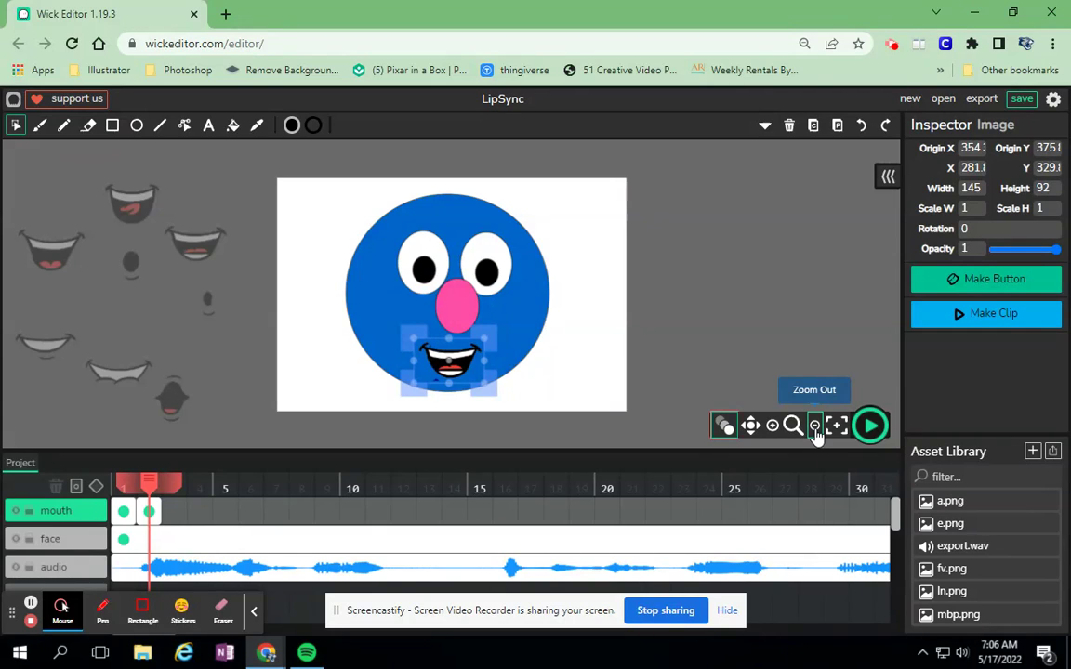
key("Up")
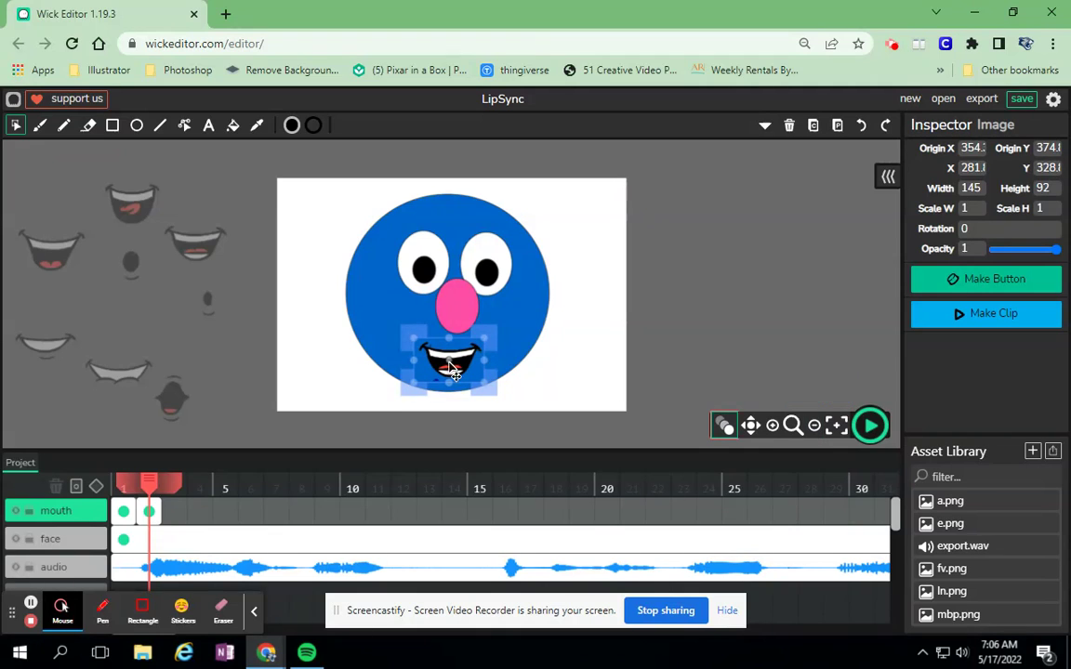
- Compare the mouth positions on frames 1 and 2, and extend the open-mouth frame through frame 4
left_click(127, 485)
left_click(146, 485)
left_click(129, 487)
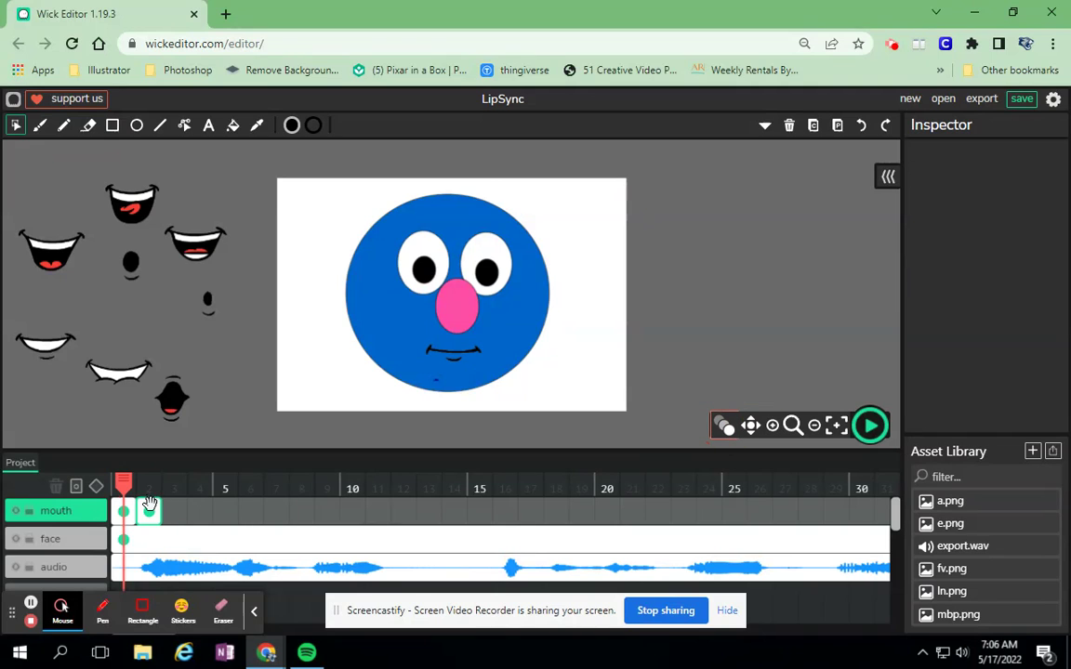
left_click_drag(161, 512, 221, 513)
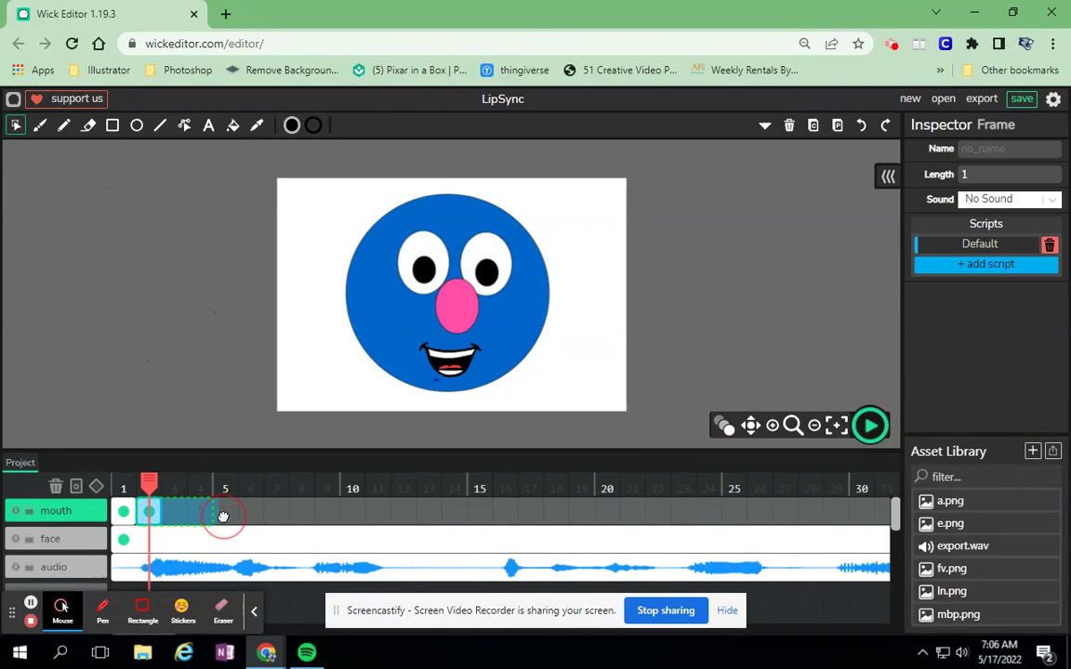
- Copy the mouth layer's frame 1 with all the mouth shapes and paste it at frame 5
left_click(128, 510)
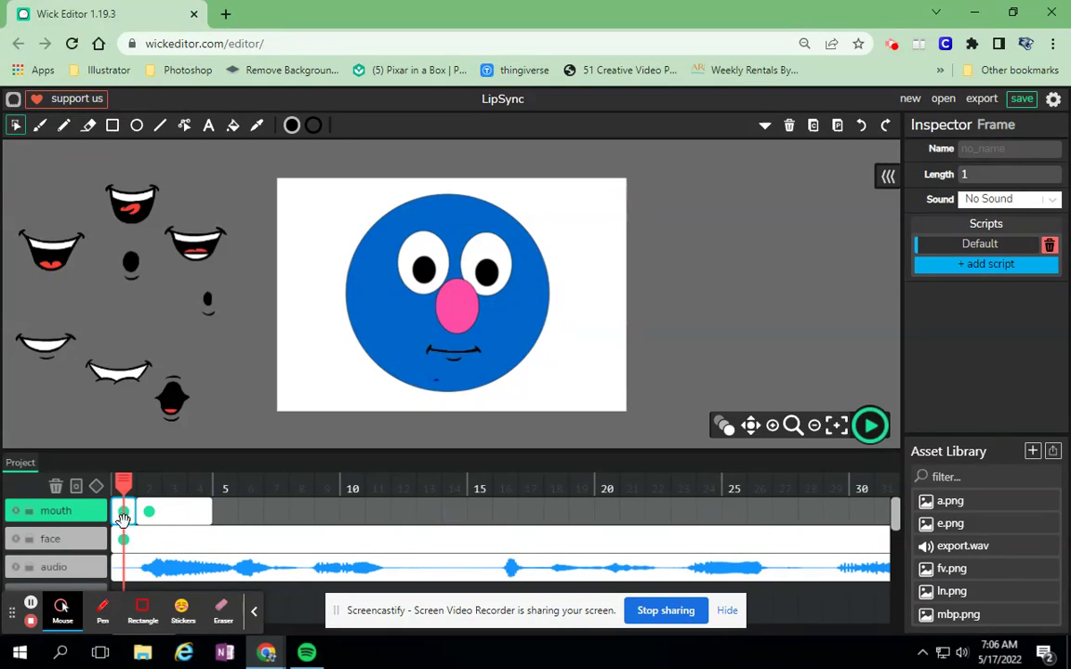
left_click(813, 124)
left_click(225, 511)
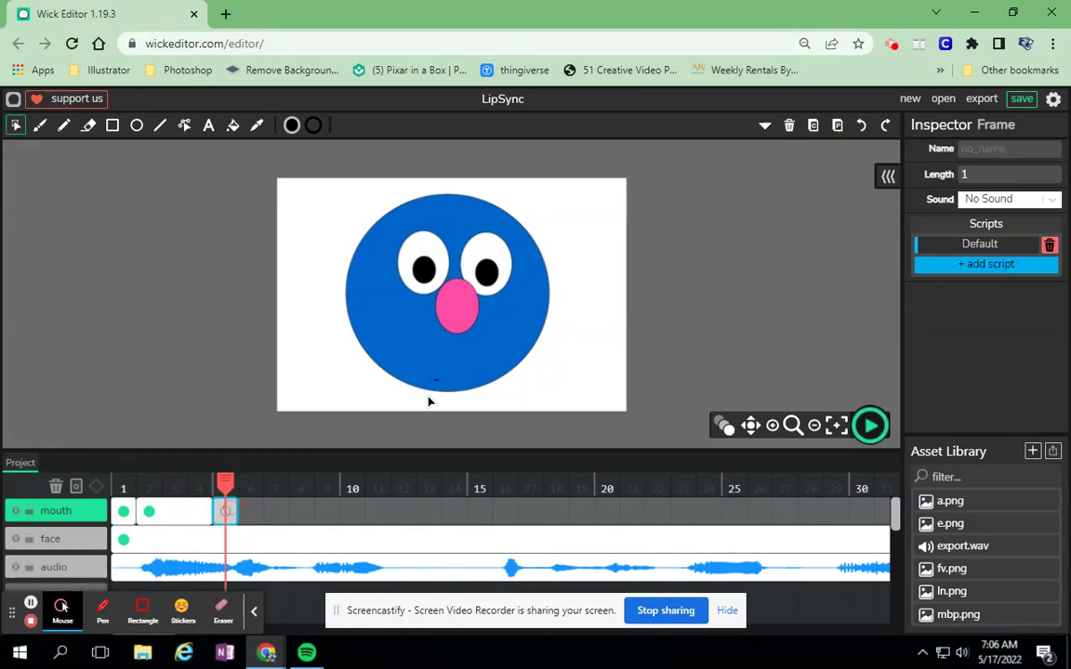
left_click(839, 131)
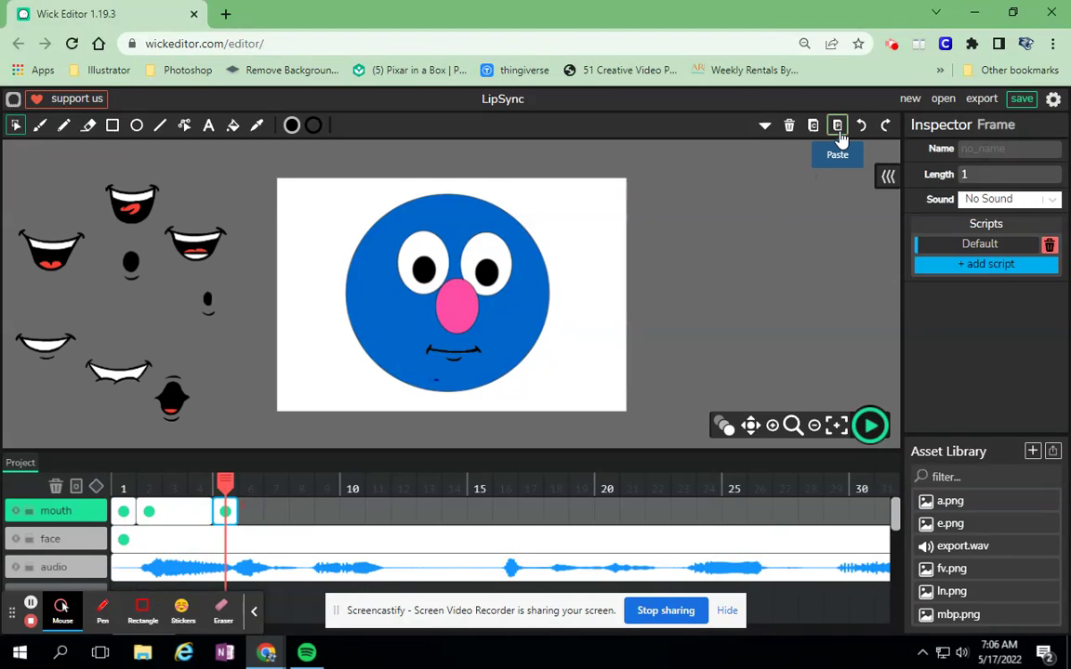
- On frame 5, move the closed mouth off the face and position the larger round mouth in its place, nudging it into alignment
left_click_drag(444, 366, 127, 332)
left_click_drag(130, 262, 453, 363)
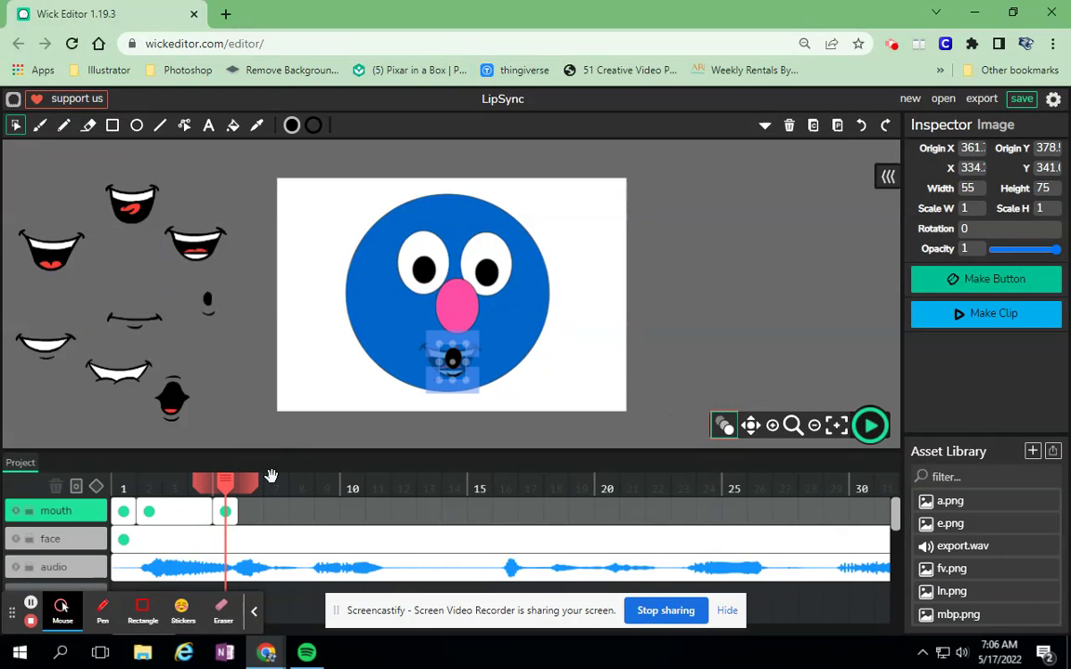
key("Down")
key("Down")
key("Down")
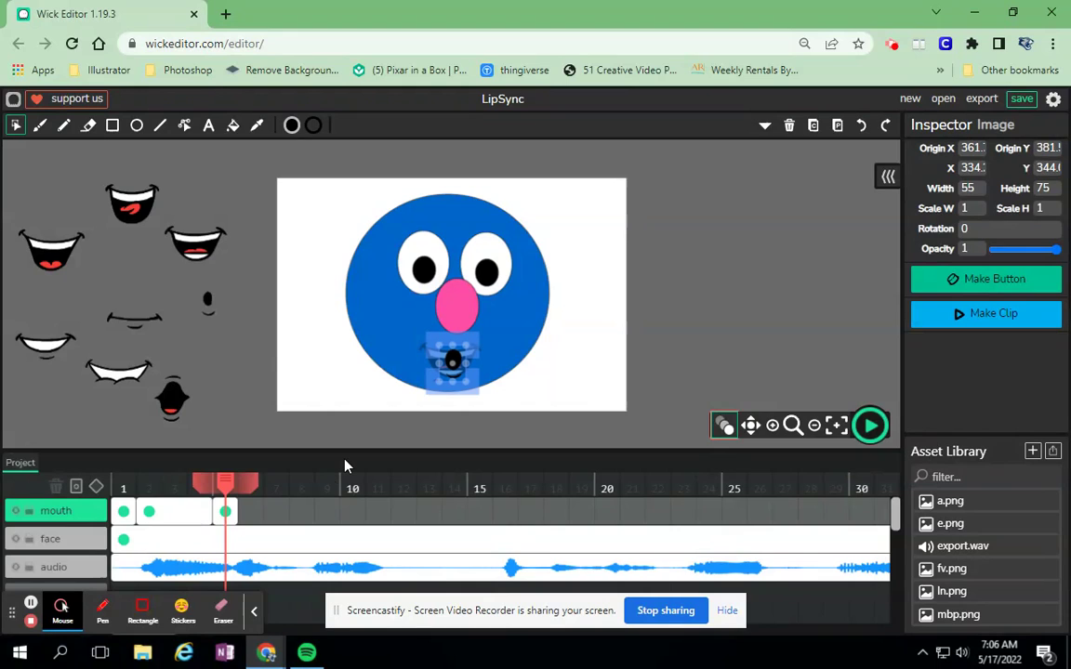
key("Left")
key("Left")
key("Left")
key("Left")
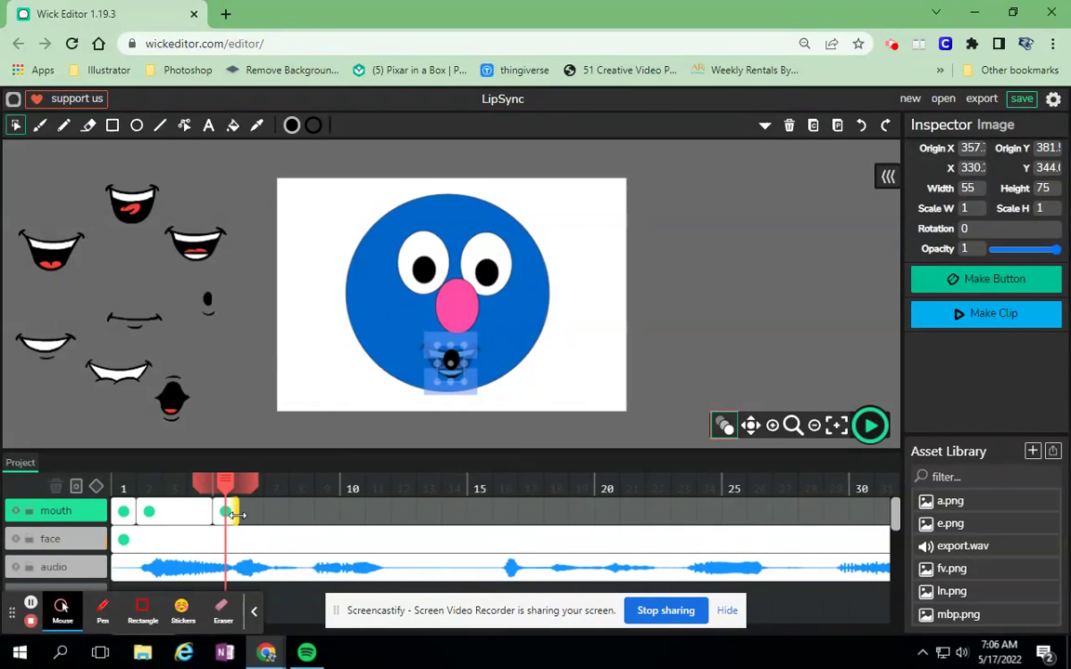
- Extend the round-mouth frame at frame 5 to a length of 4, previewing the animation to check its timing against the audio
left_click_drag(235, 514, 301, 516)
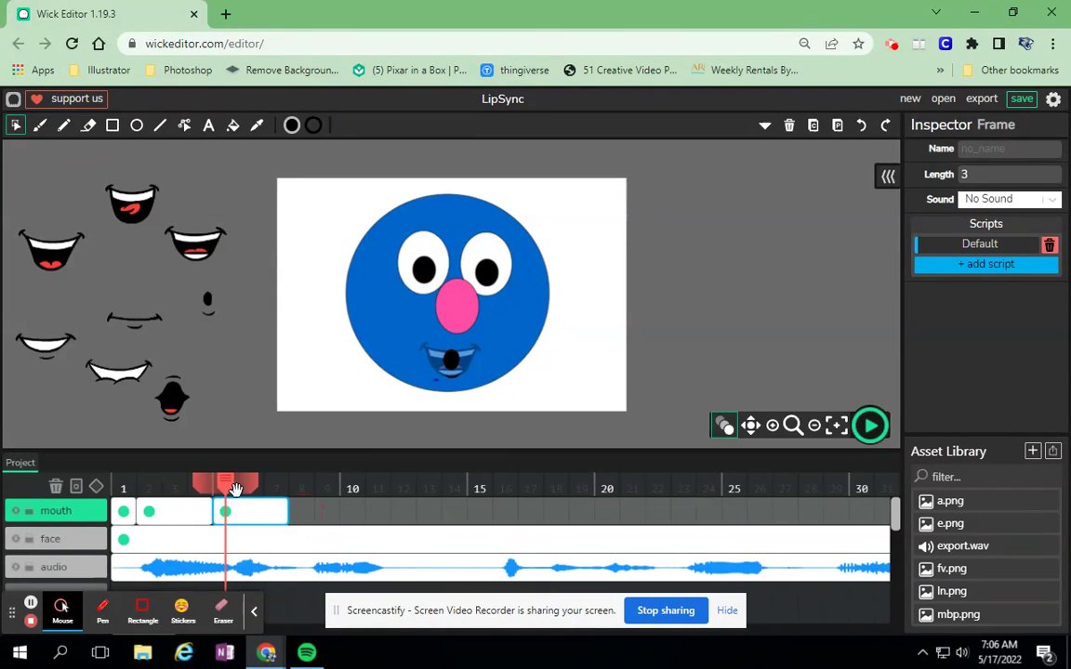
left_click_drag(225, 481, 123, 481)
left_click(870, 428)
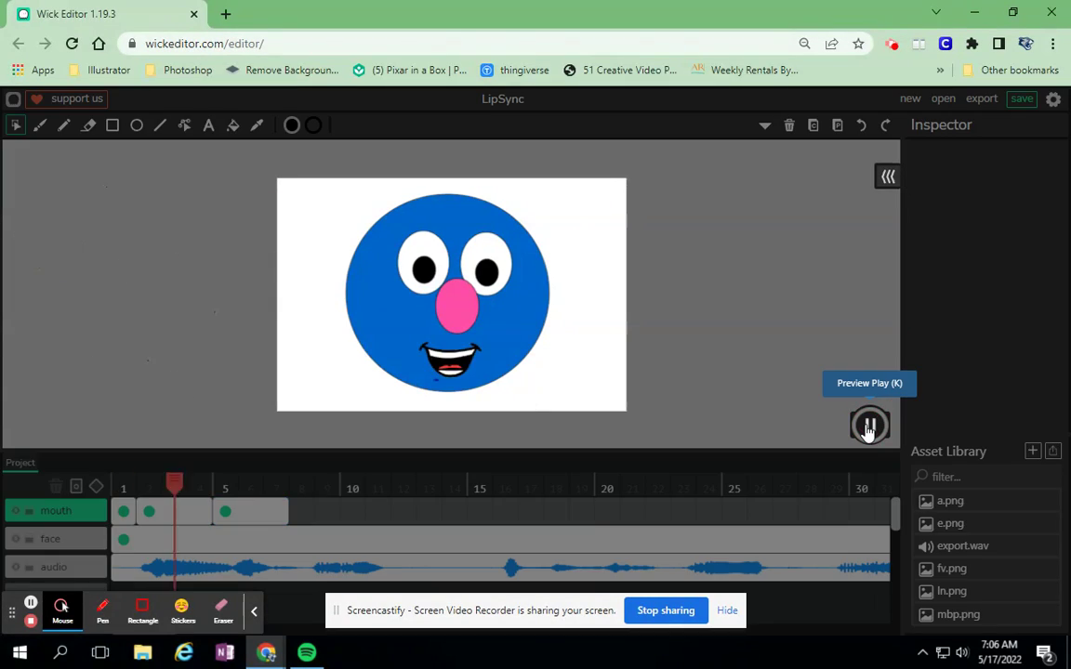
left_click(869, 428)
left_click_drag(402, 482, 308, 510)
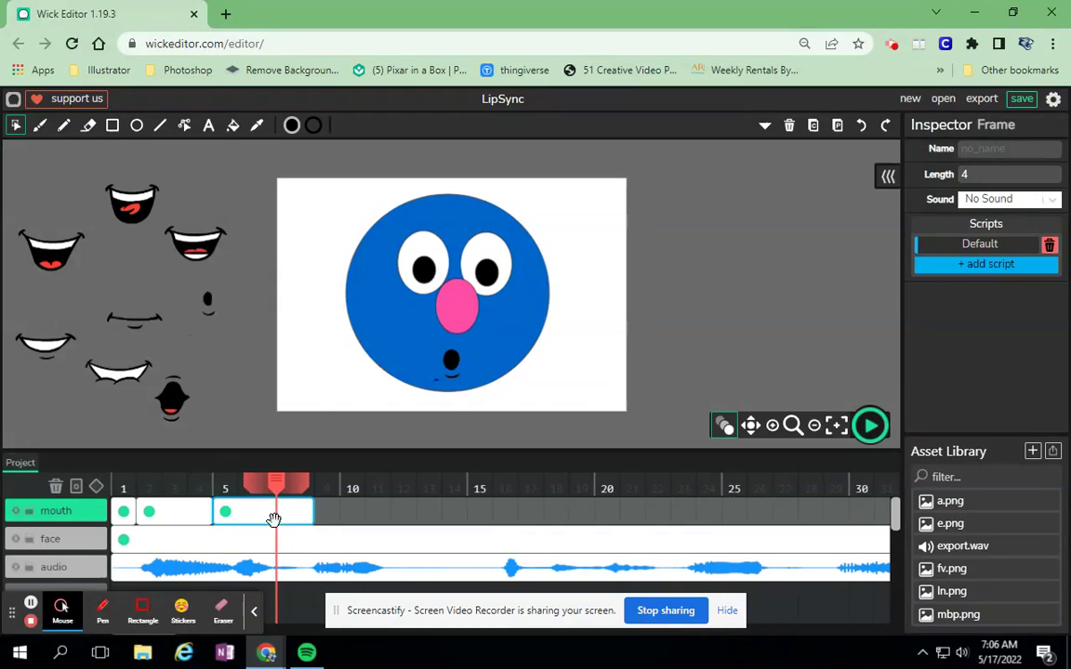
- Copy the round-mouth frame at frame 5 and paste it at frame 9 of the mouth layer
left_click(227, 514)
left_click(815, 130)
left_click(329, 518)
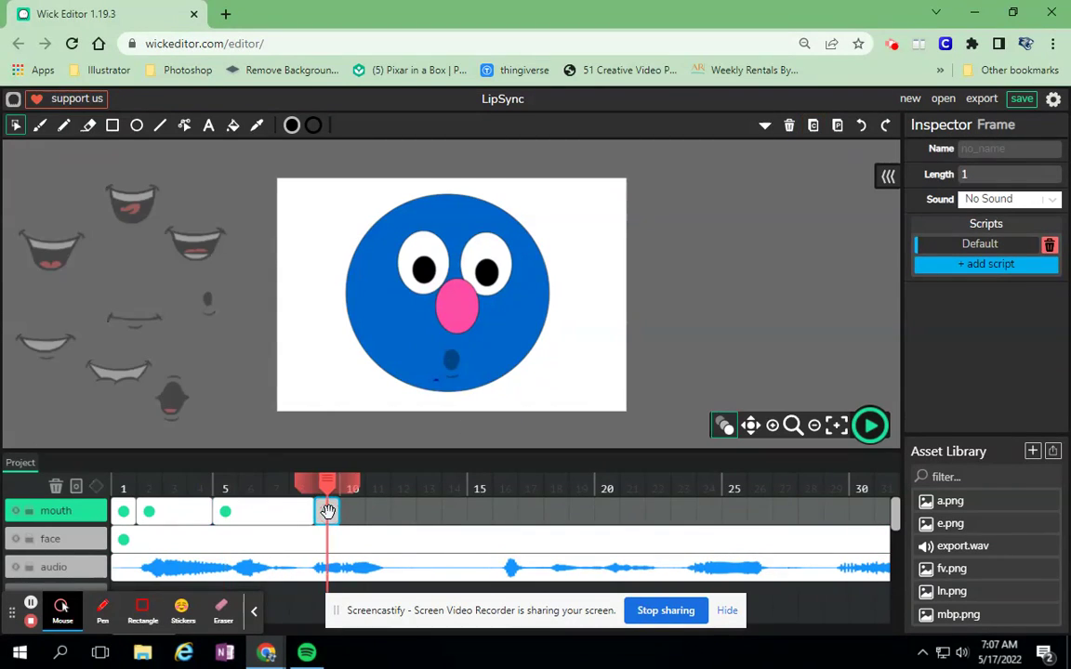
left_click(838, 127)
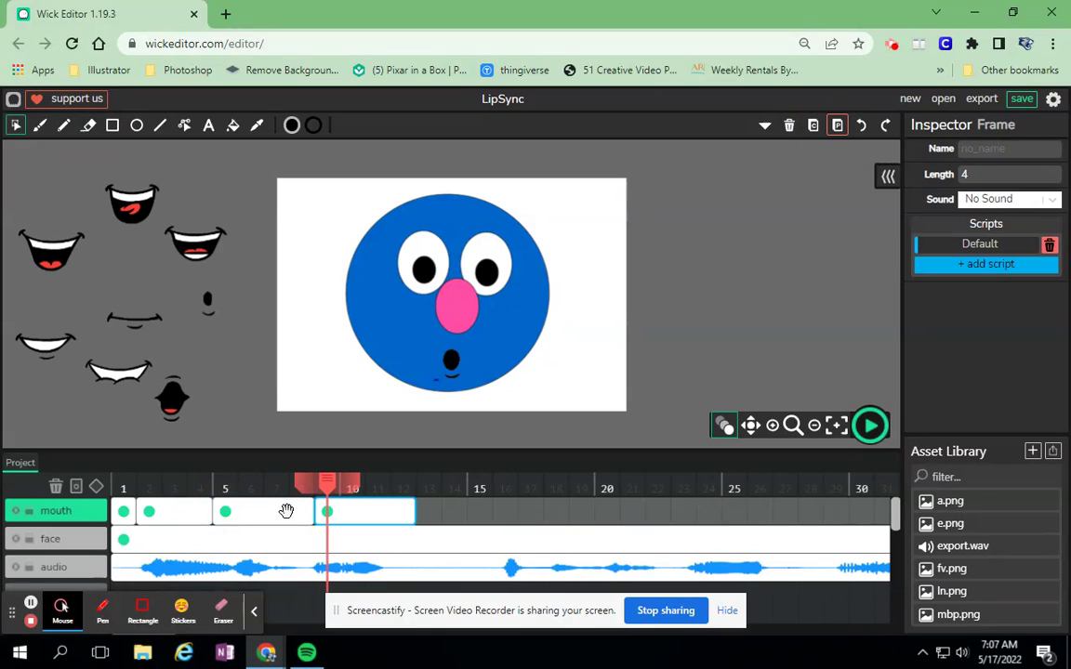
- On frame 9, replace the round mouth with the raised-tongue mouth on the face, and shorten the frame to a length of 2
left_click(453, 369)
left_click_drag(455, 362, 126, 270)
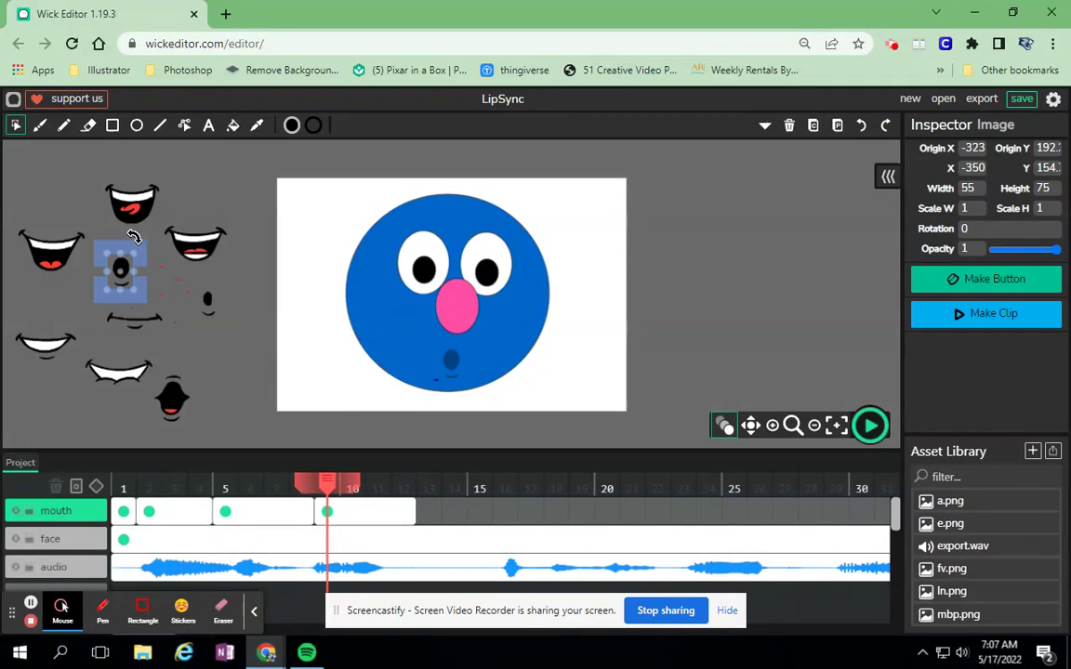
left_click_drag(132, 212, 454, 369)
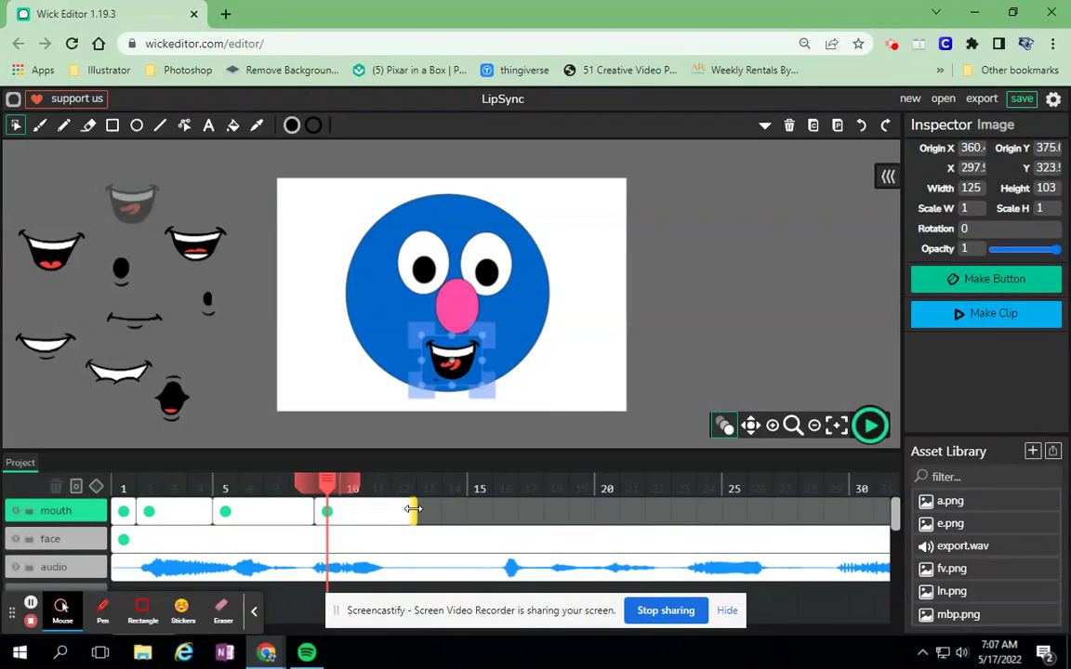
left_click_drag(412, 510, 358, 514)
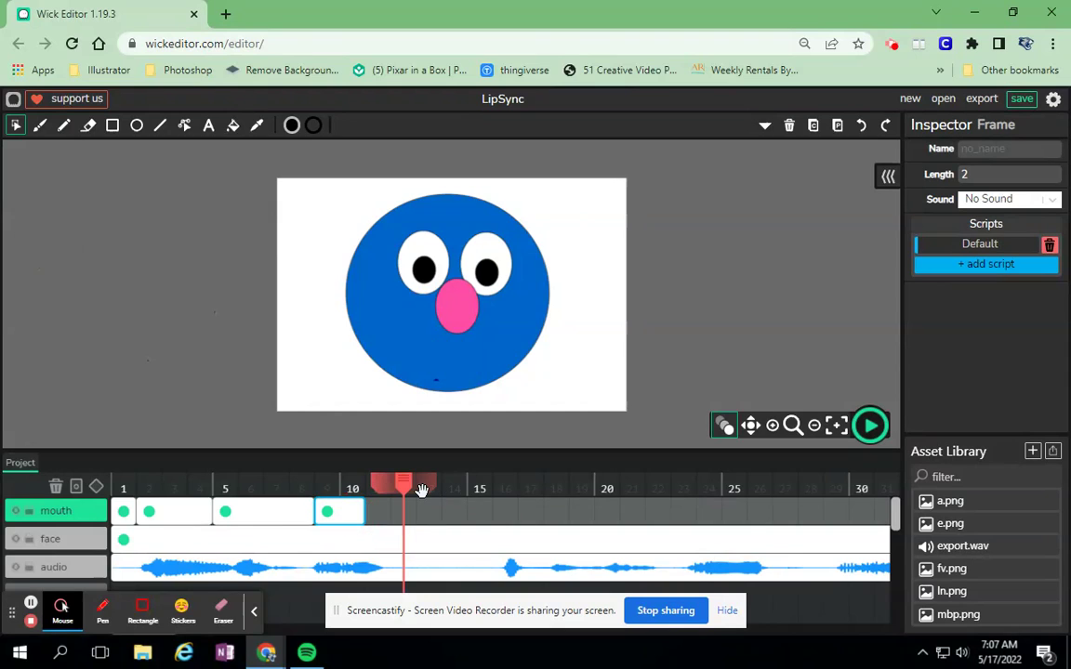
- Duplicate the raised-tongue frame at frame 11 of the mouth layer and swap its mouth for the narrow black mouth with a red tongue
left_click(326, 510)
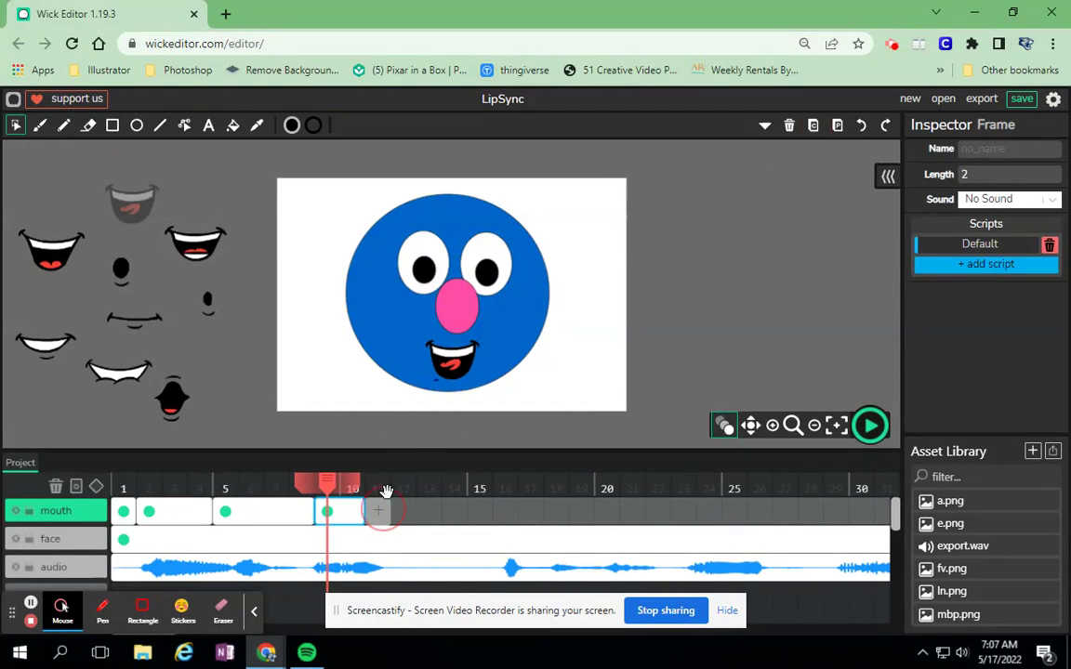
left_click(377, 510)
left_click(837, 124)
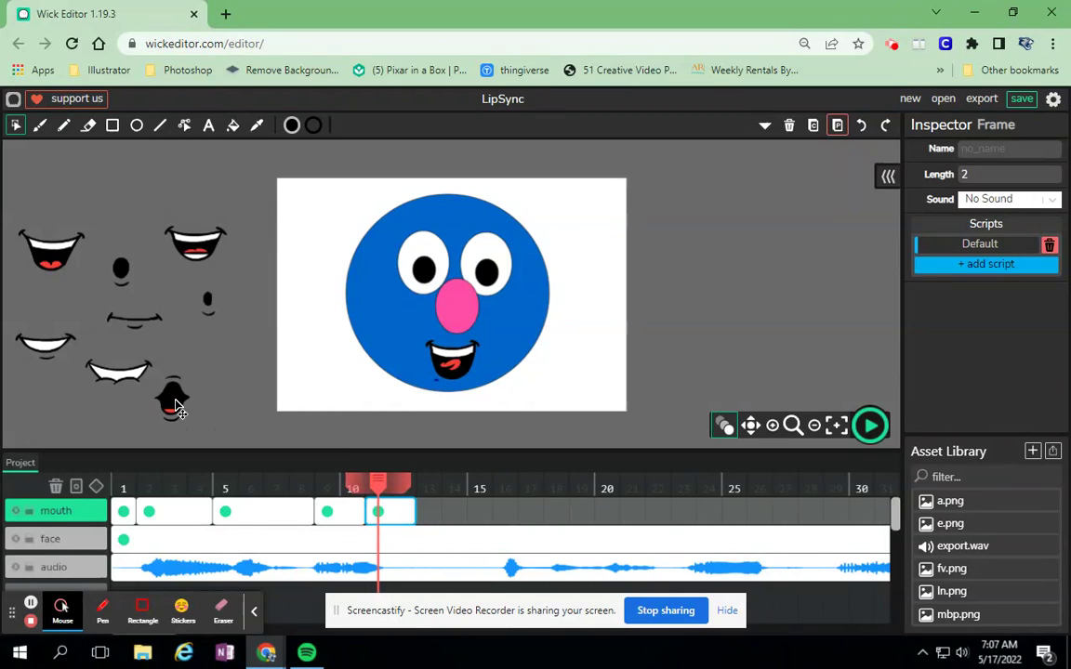
left_click_drag(460, 369, 220, 360)
left_click_drag(174, 409, 449, 363)
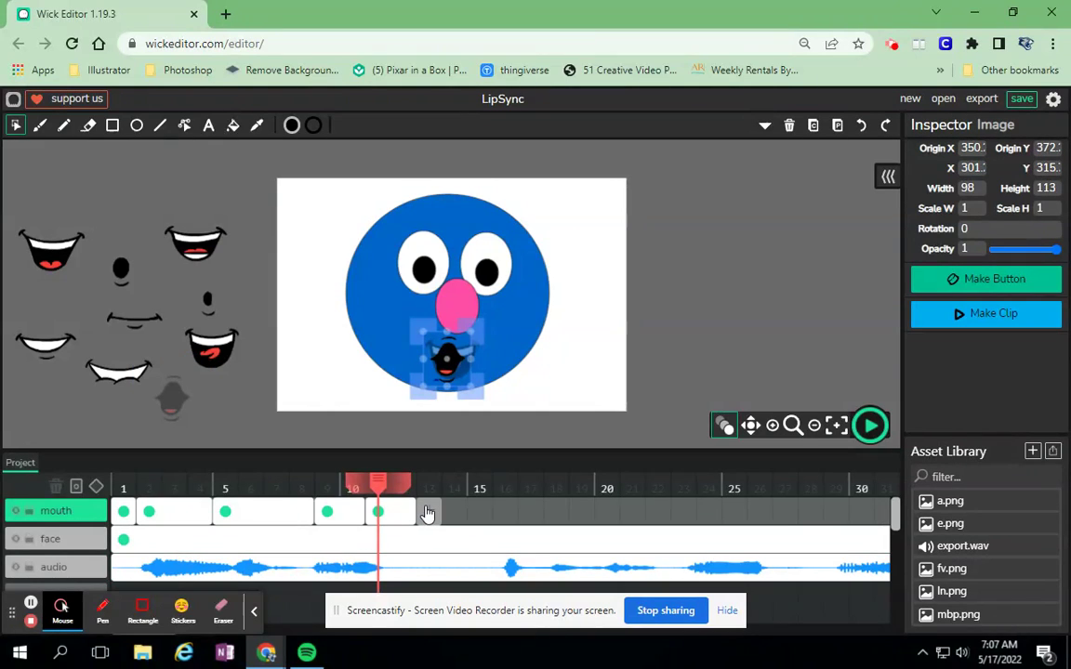
- Copy the narrow-mouth frame at frame 11 and paste it at frame 13 of the mouth layer
left_click(387, 507)
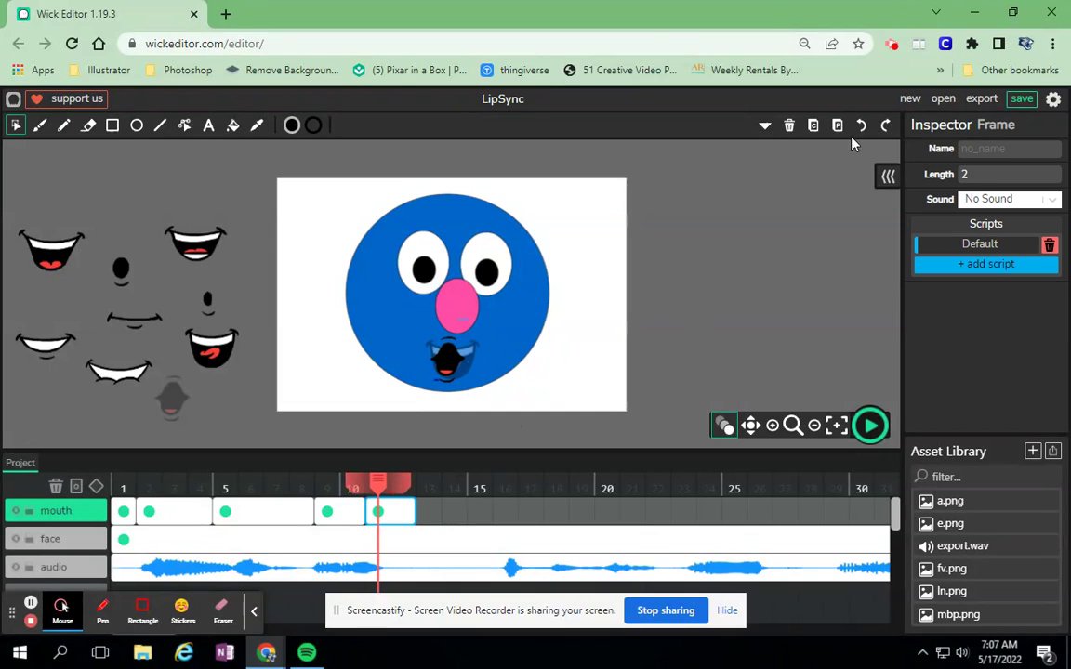
left_click(813, 126)
left_click(838, 127)
left_click(429, 511)
left_click(838, 128)
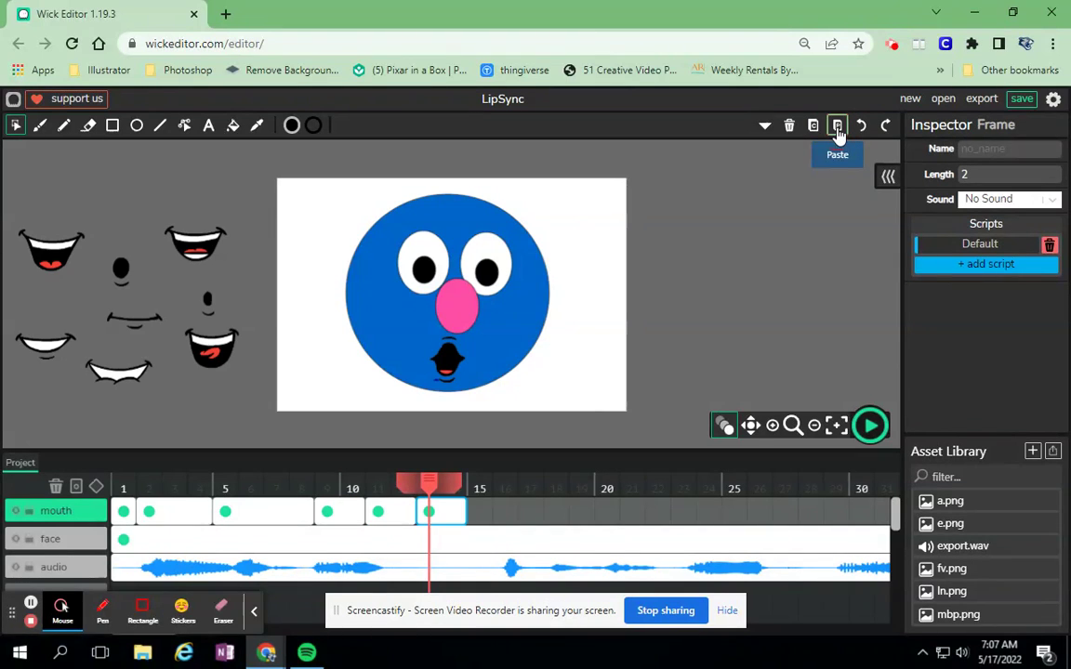
- On frame 13, replace the narrow black mouth with the closed mouth on the face, and extend the frame to a length of 3
left_click_drag(447, 364, 135, 199)
left_click_drag(139, 326, 450, 367)
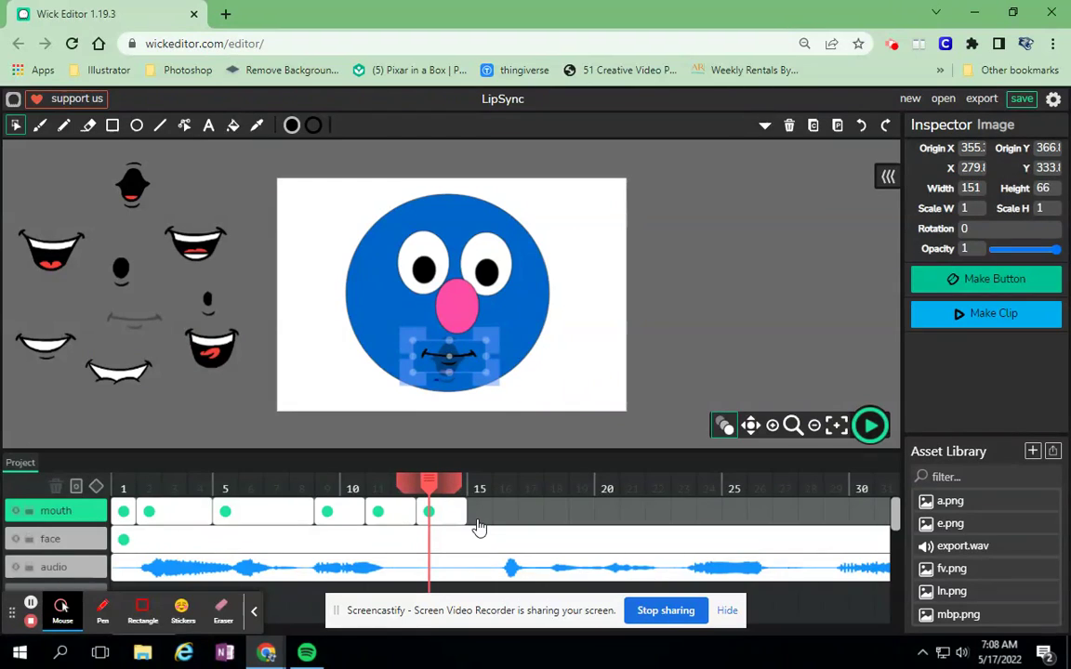
left_click_drag(465, 511, 489, 508)
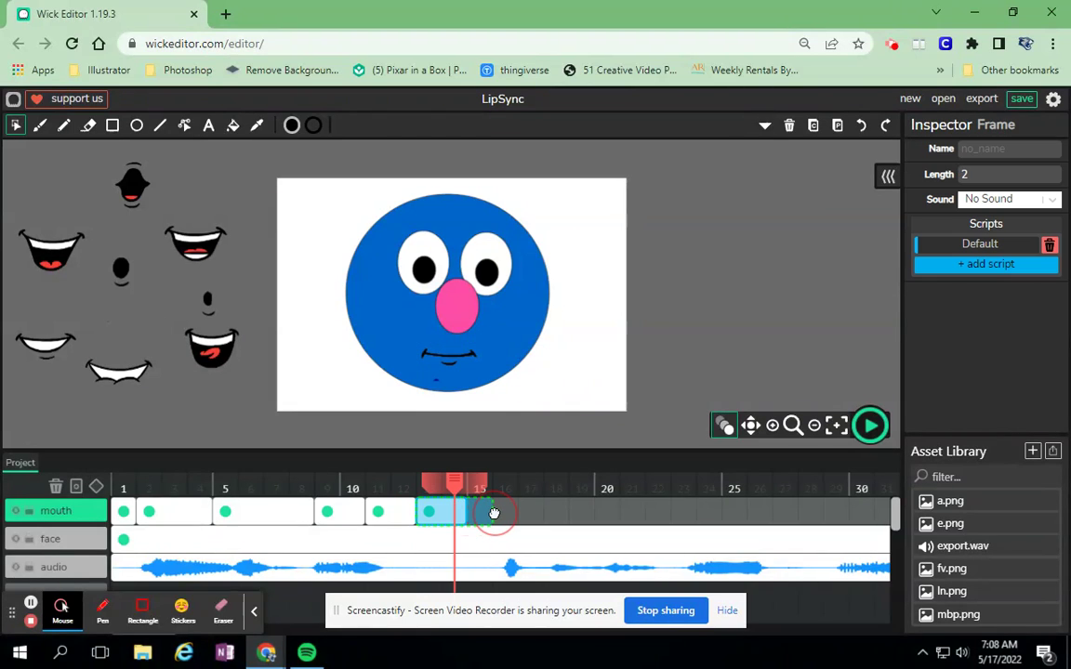
- Preview the animation from frame 1 and make the last three mouth frames start one frame earlier, at frames 8, 10 and 12
left_click(462, 483)
left_click(122, 484)
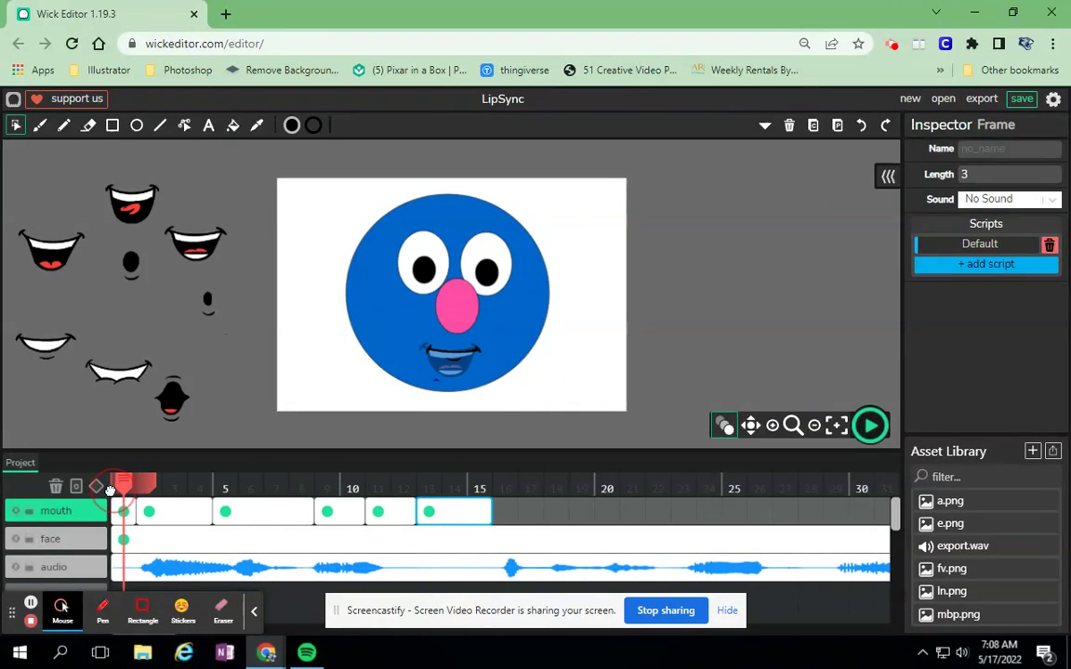
left_click(870, 430)
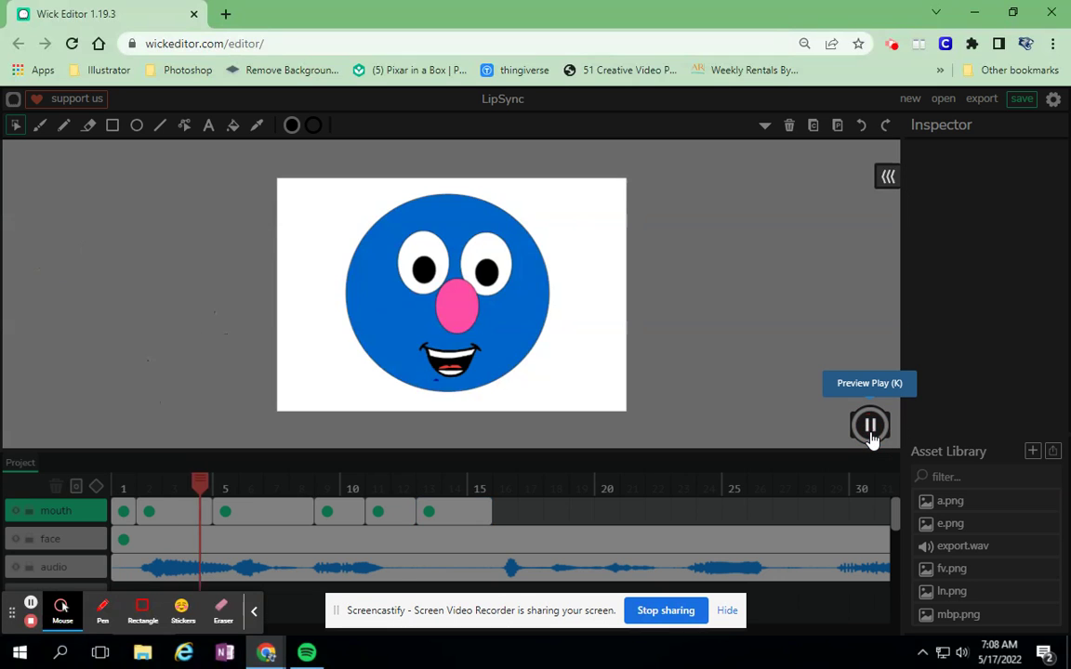
left_click(870, 430)
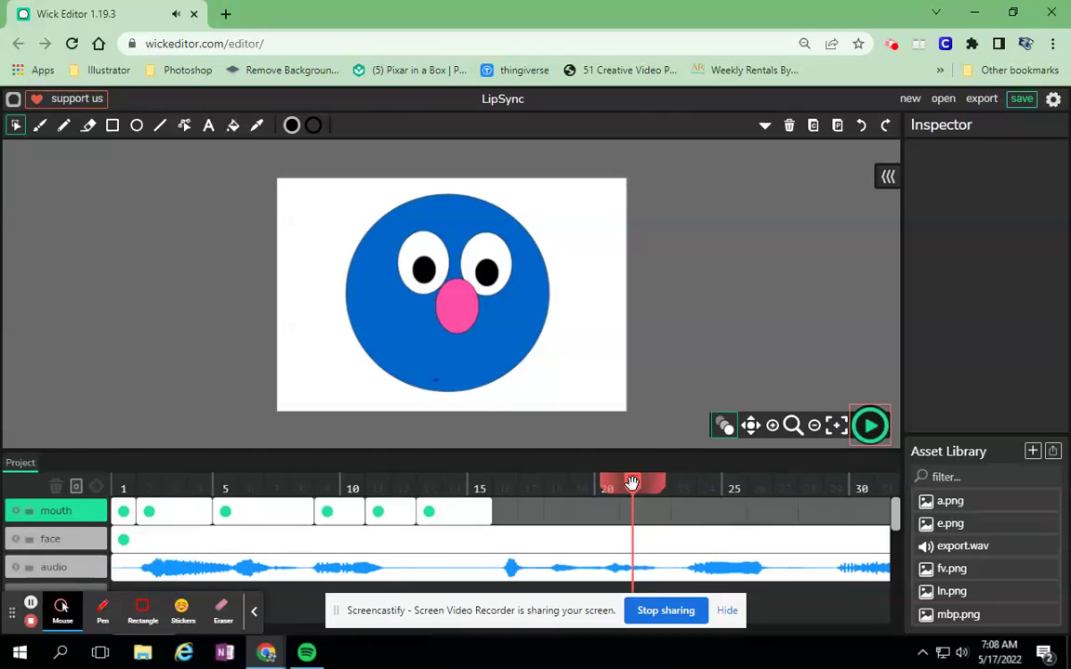
left_click_drag(632, 483, 119, 485)
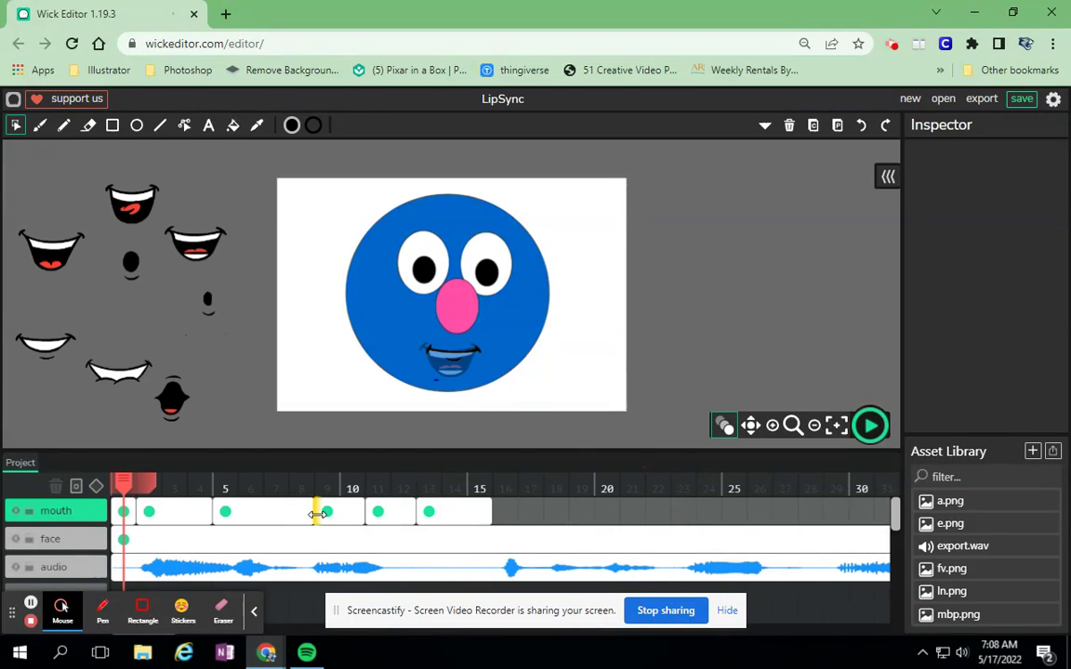
left_click_drag(317, 514, 299, 514)
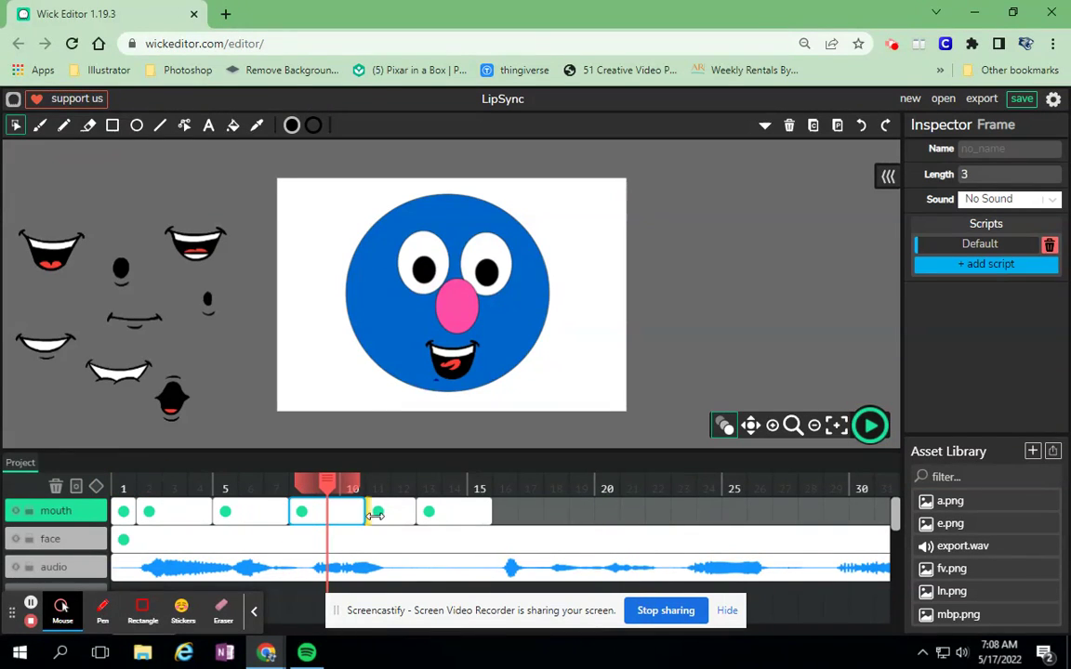
left_click_drag(369, 514, 341, 514)
left_click_drag(420, 514, 125, 482)
- Replay the retimed animation, return to frame 1, and examine the audio waveform around frame 16 for the next sound
left_click(870, 426)
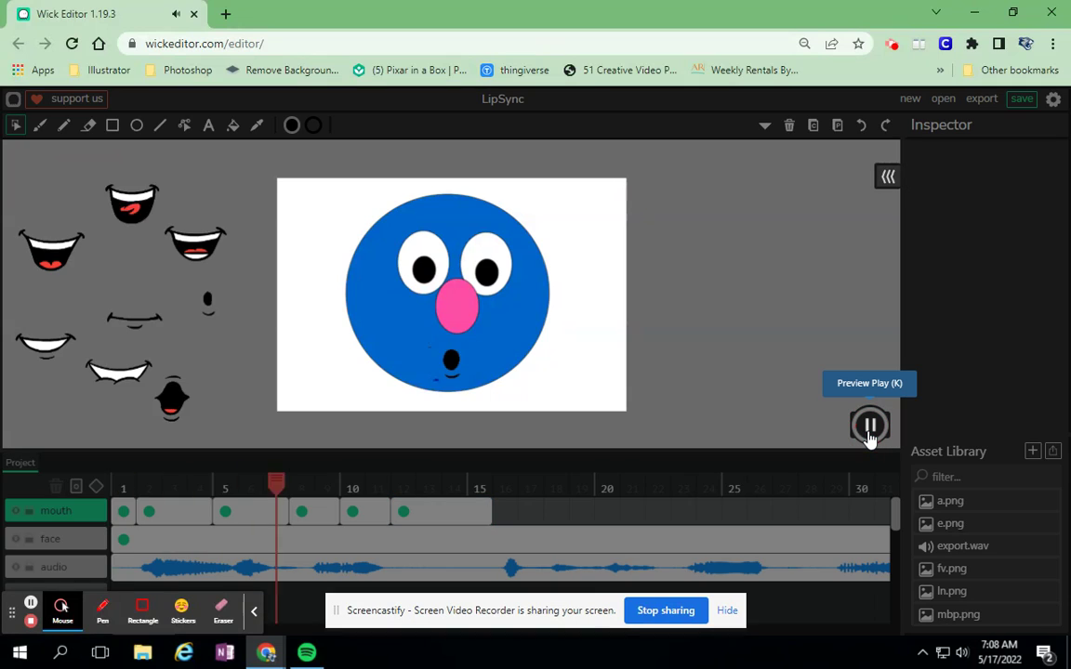
left_click(870, 426)
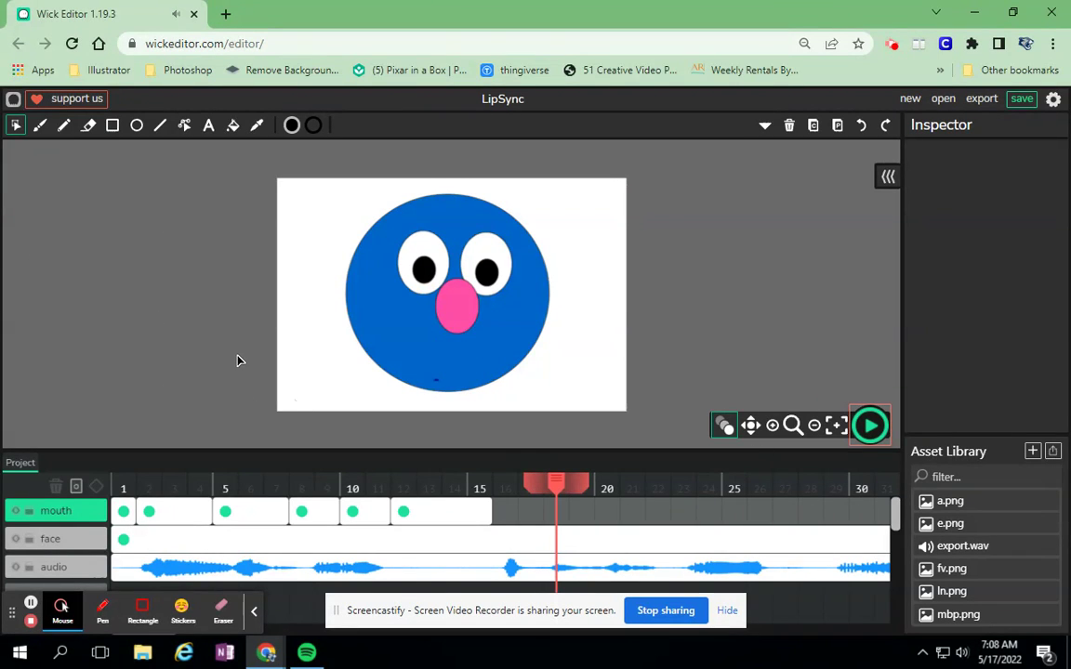
left_click_drag(544, 480, 123, 483)
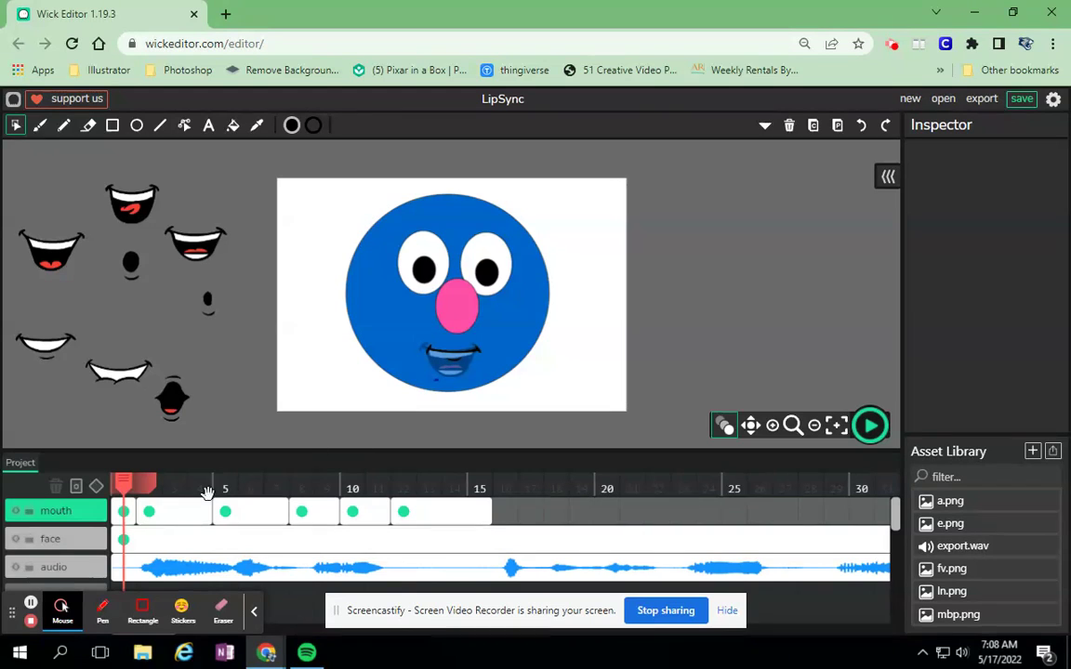
left_click(146, 512)
left_click(509, 569)
left_click(510, 531)
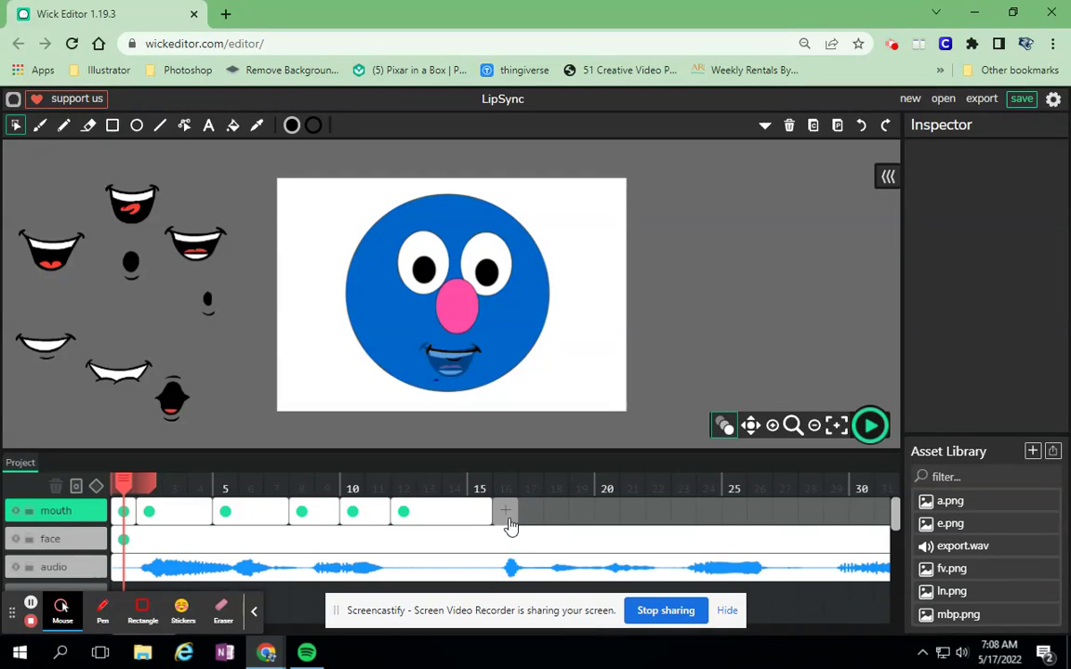